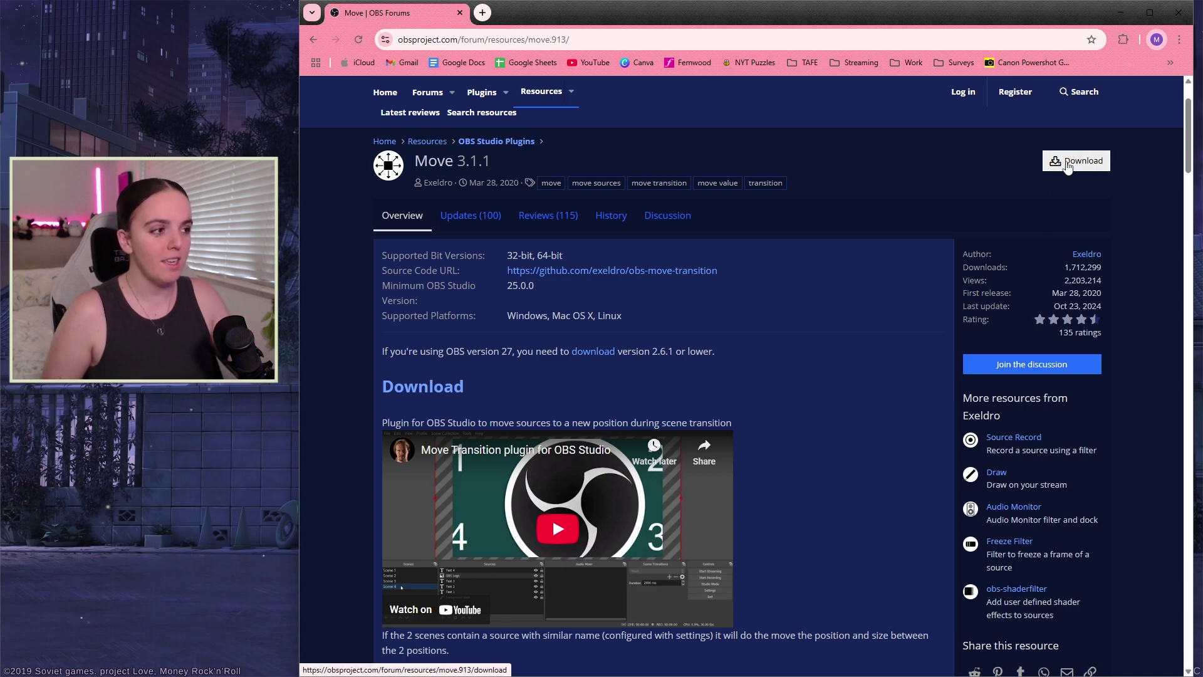
# - Show the download choices for the Move 3.1.1 plugin
pyautogui.click(1068, 164)
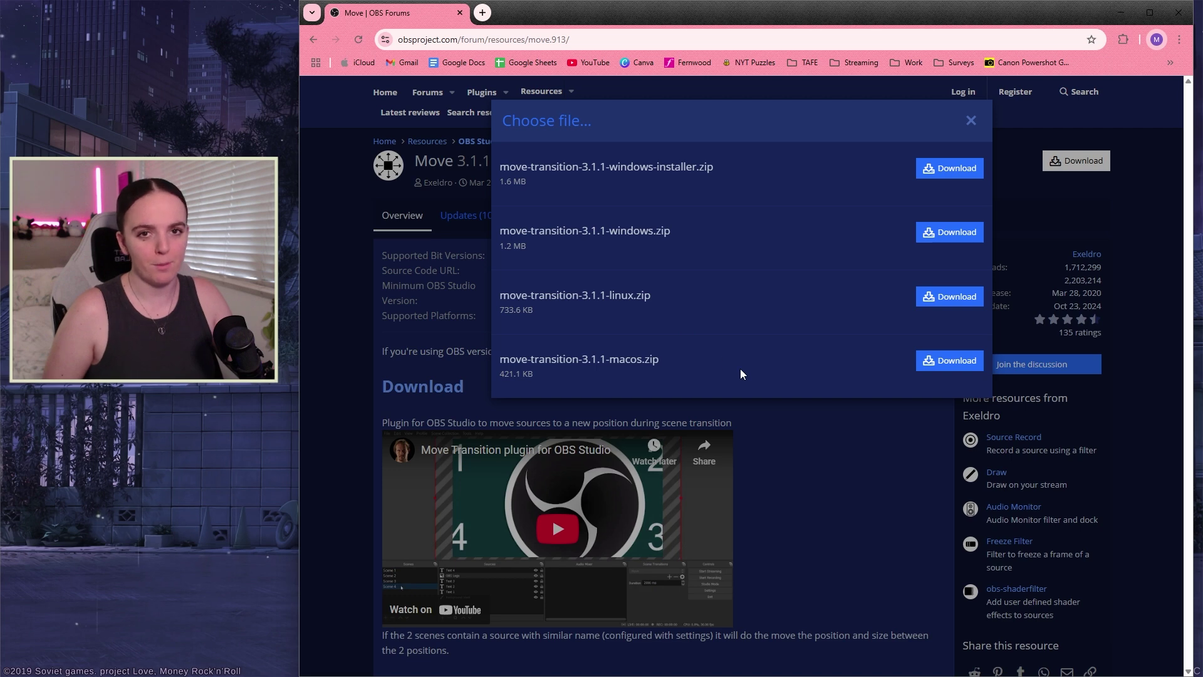
# - Select, then deselect, the move-transition-3.1.1-windows-installer.zip file name
pyautogui.tripleClick(730, 177)
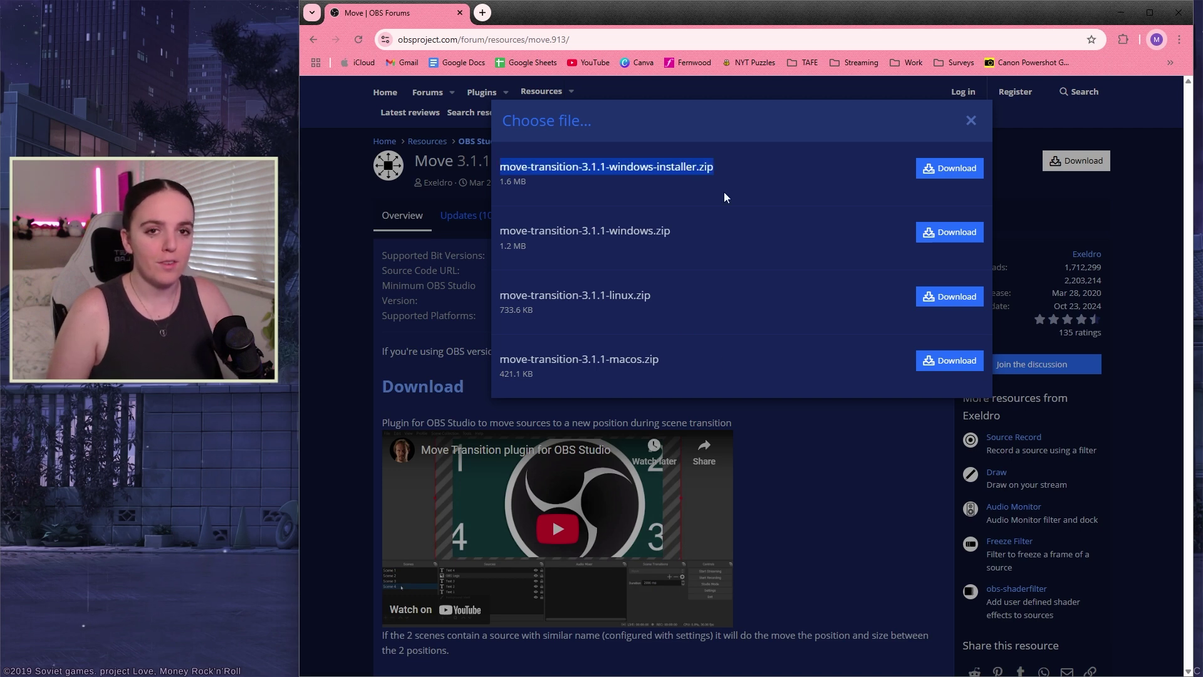
pyautogui.click(724, 193)
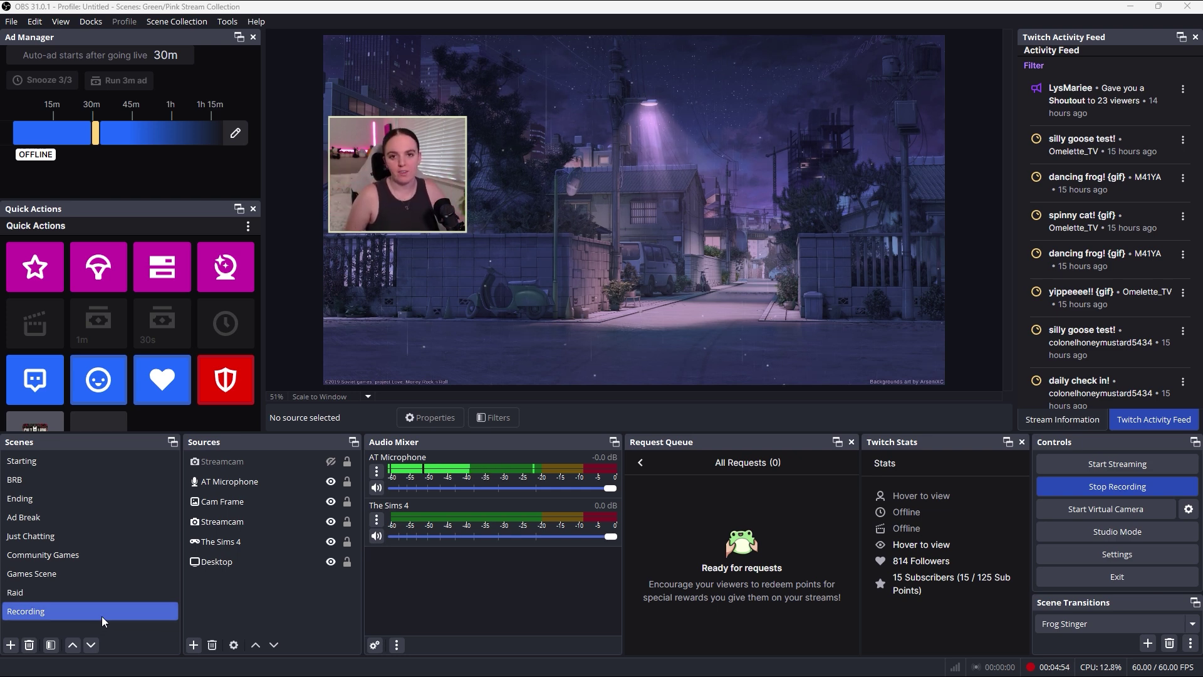
# - Open the Recording scene's filters, add a Move Source filter, and type the name Mid Left
pyautogui.rightClick(103, 616)
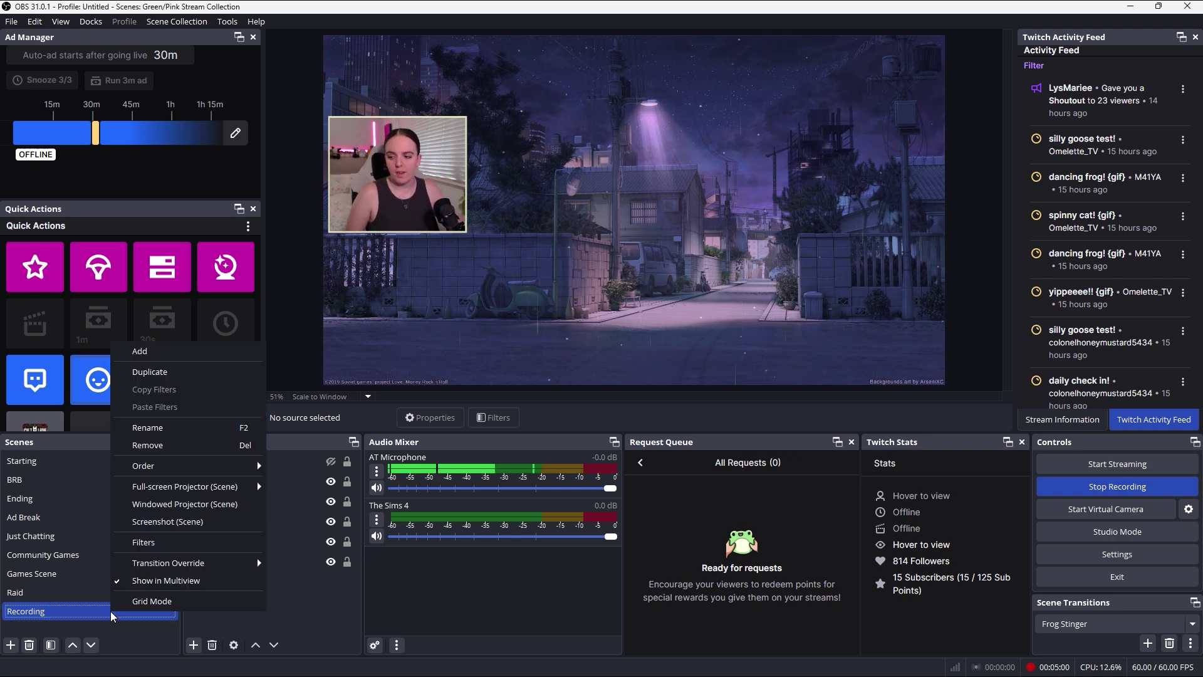
pyautogui.click(160, 543)
pyautogui.moveTo(569, 108); pyautogui.dragTo(883, 41)
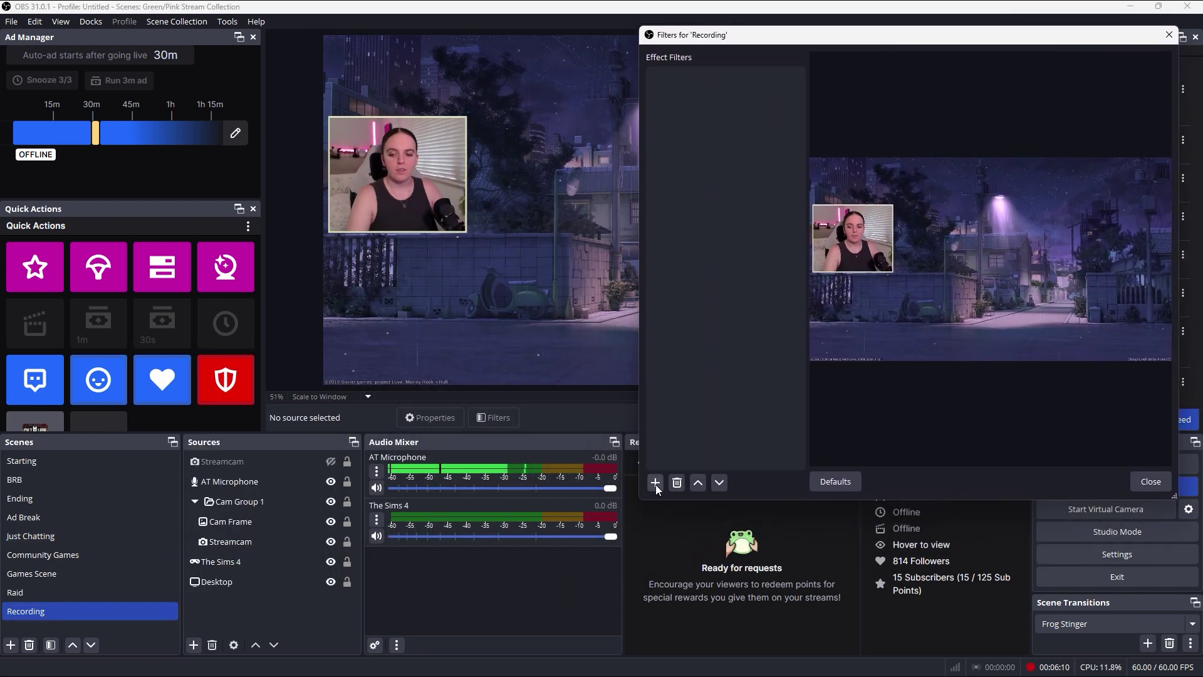
pyautogui.click(656, 482)
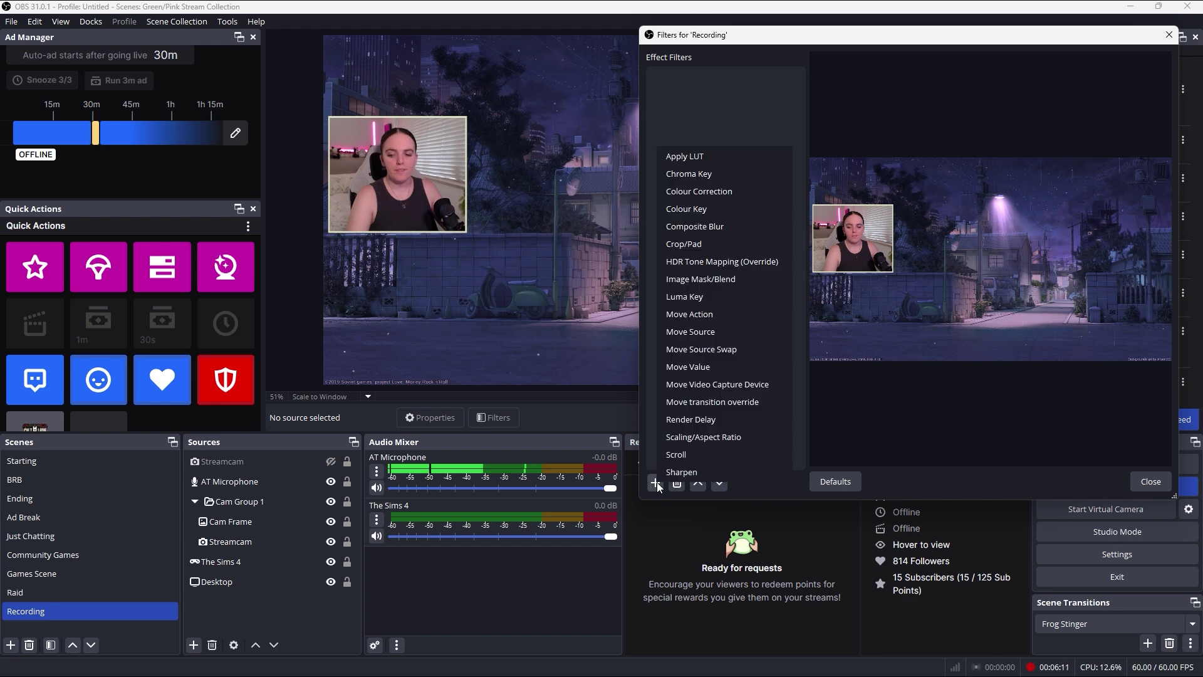
pyautogui.click(714, 332)
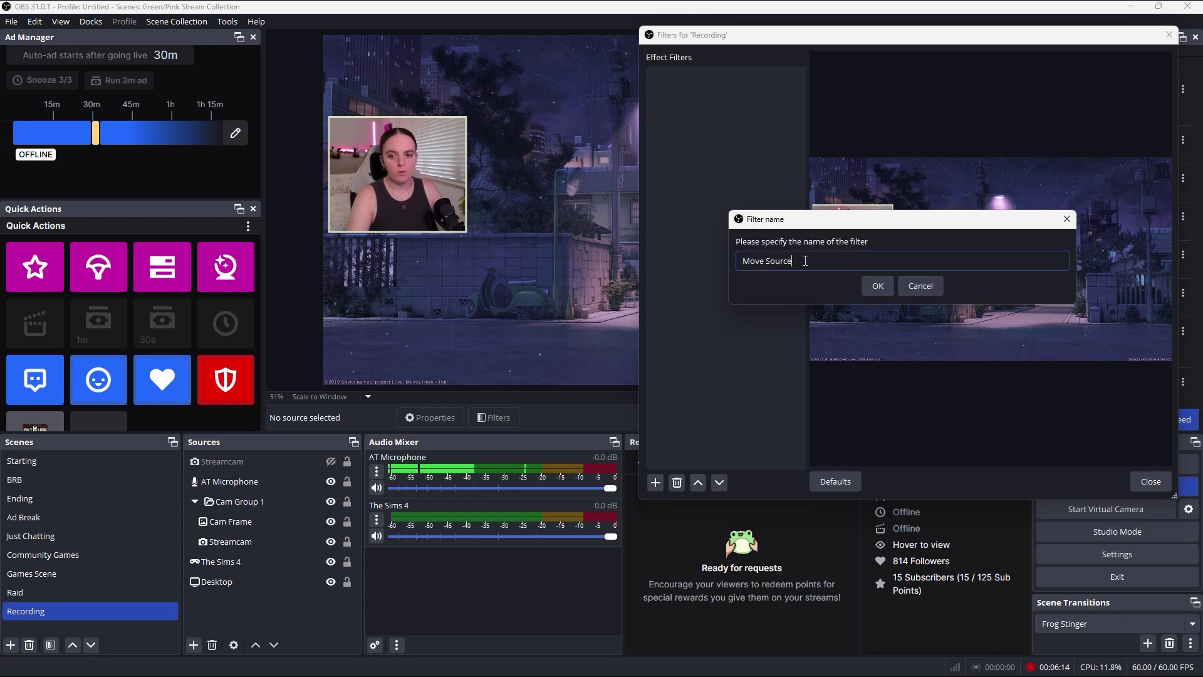
pyautogui.moveTo(805, 260); pyautogui.dragTo(733, 262)
pyautogui.write('Mid Le')
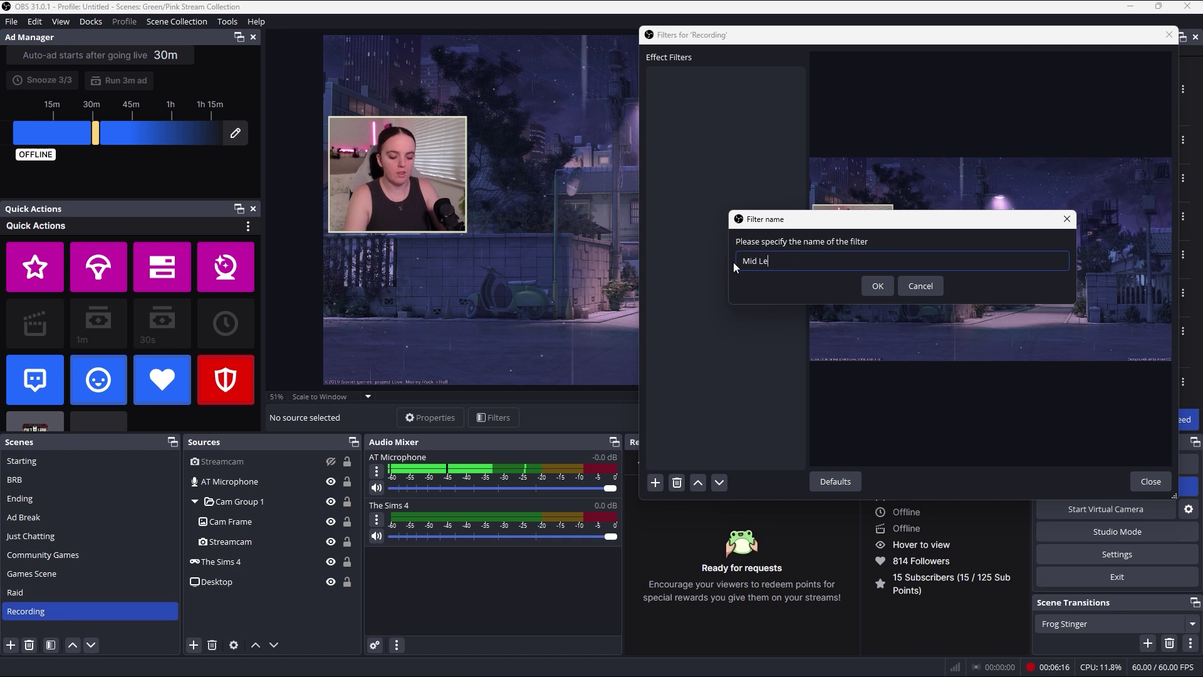
pyautogui.write('ft')
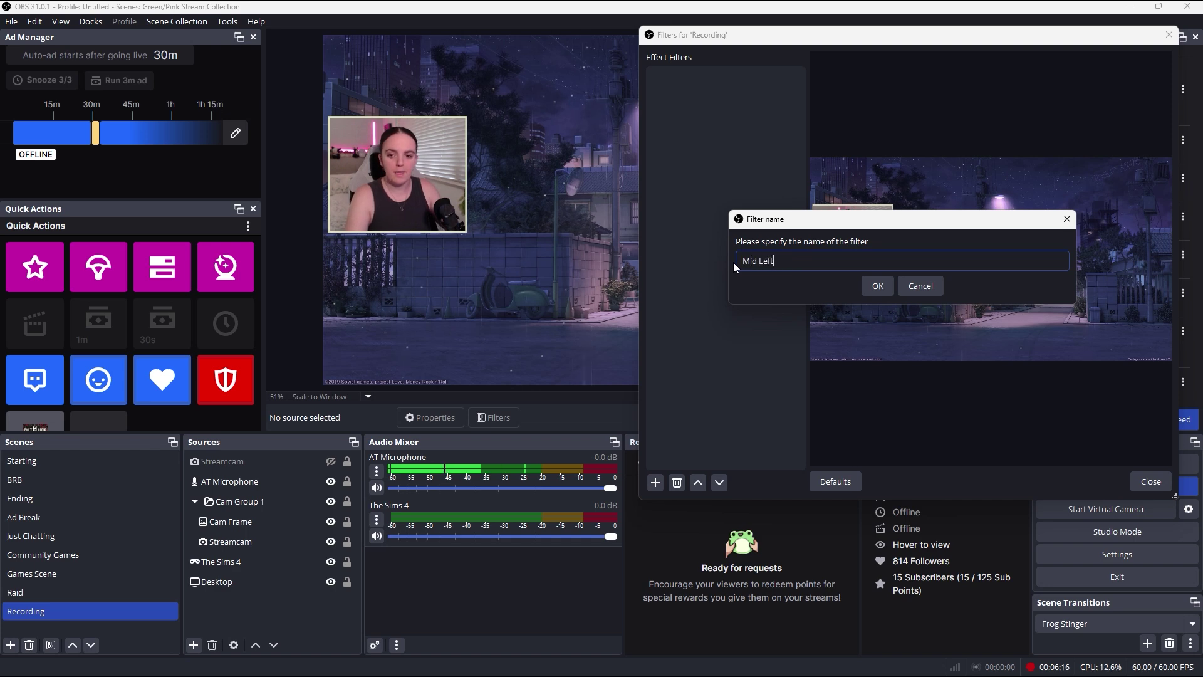
# - Confirm the Mid Left name and set its source to Cam Group 1
pyautogui.click(877, 287)
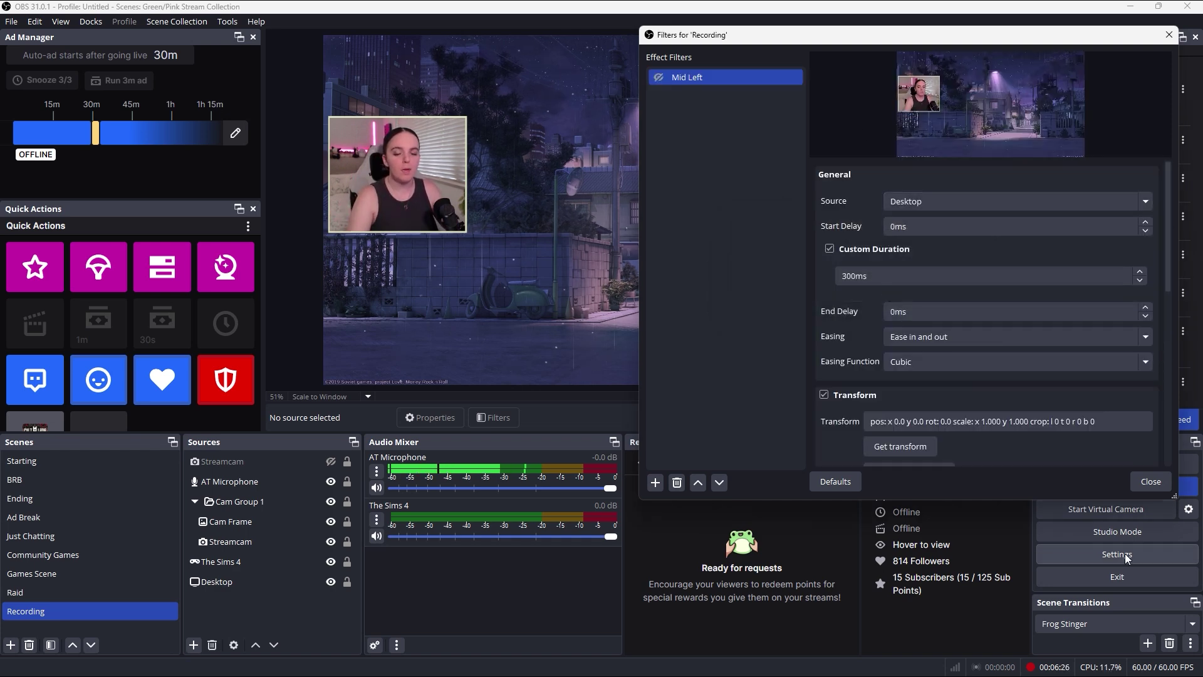
pyautogui.click(1046, 198)
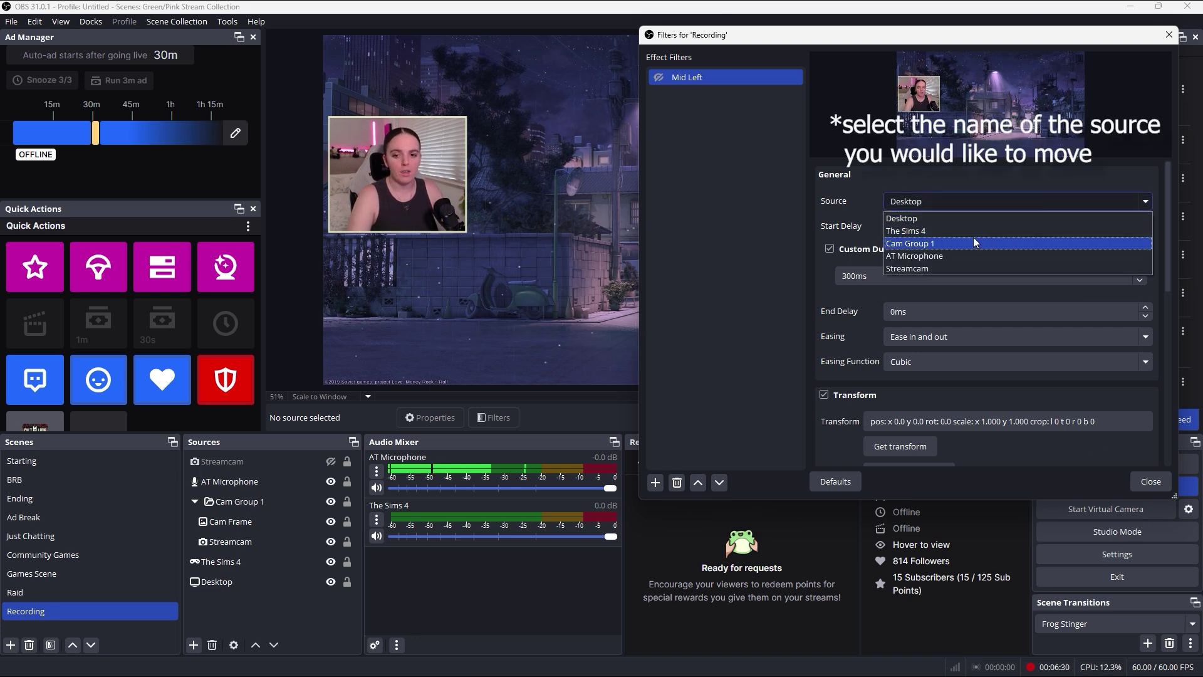
pyautogui.click(964, 244)
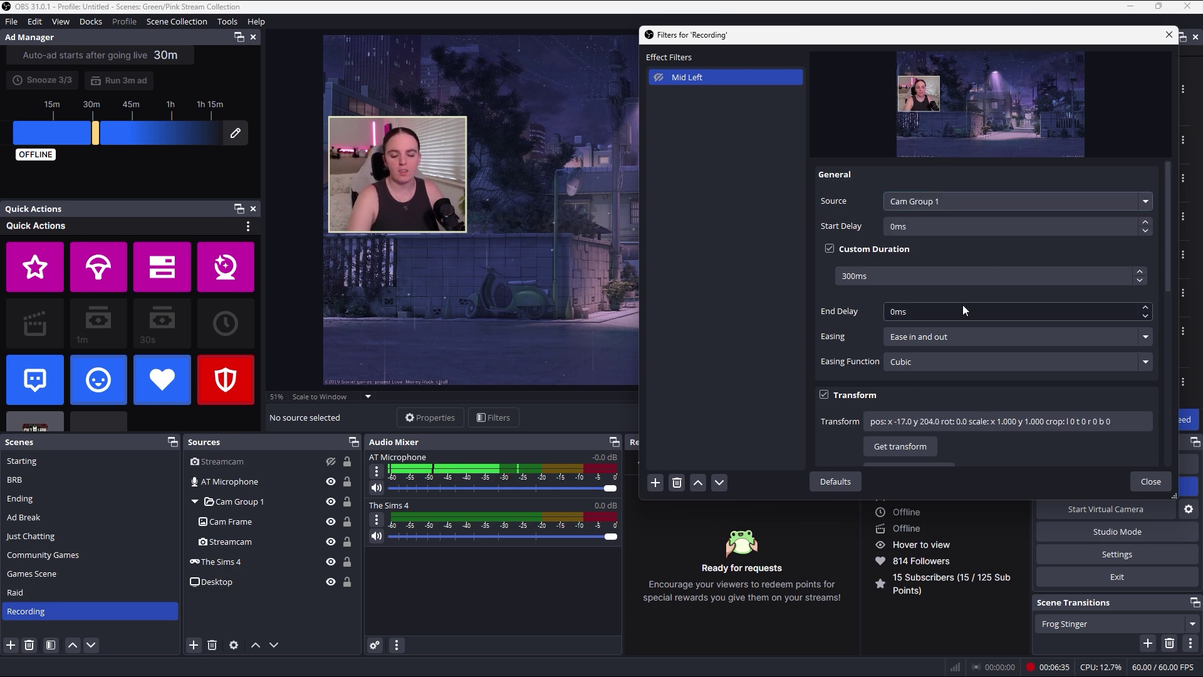
# - Capture Cam Group 1's current transform and set the start trigger to Enable
pyautogui.scroll(-2, 842, 315)
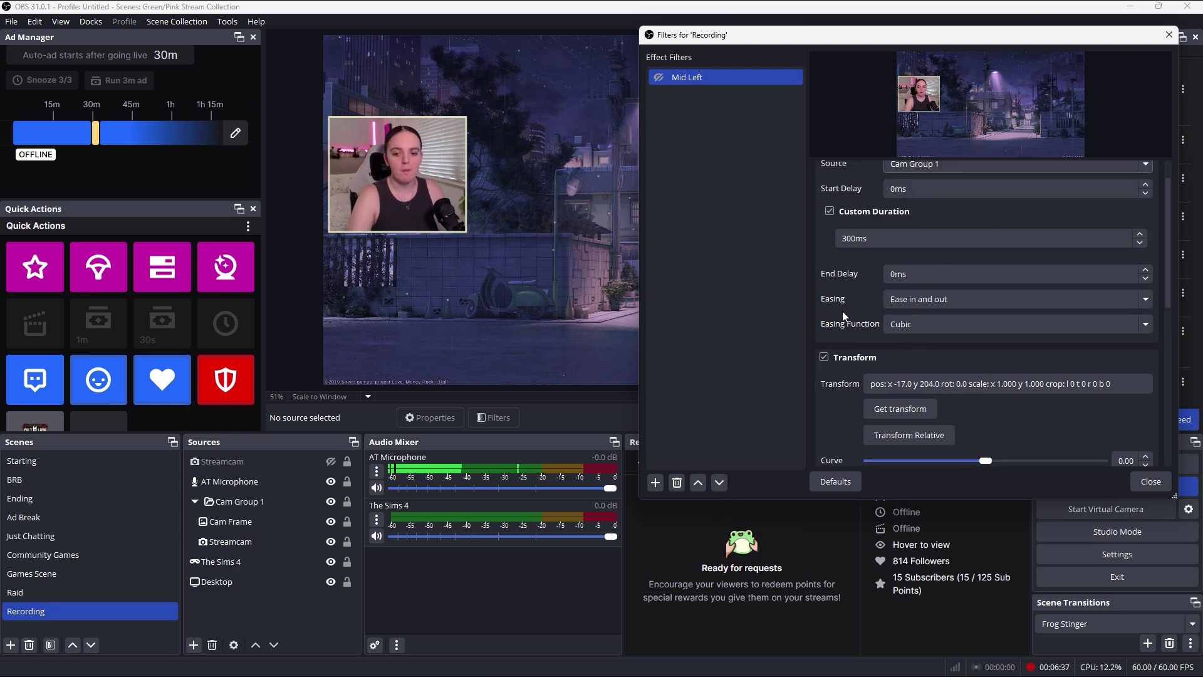
pyautogui.scroll(-2, 842, 311)
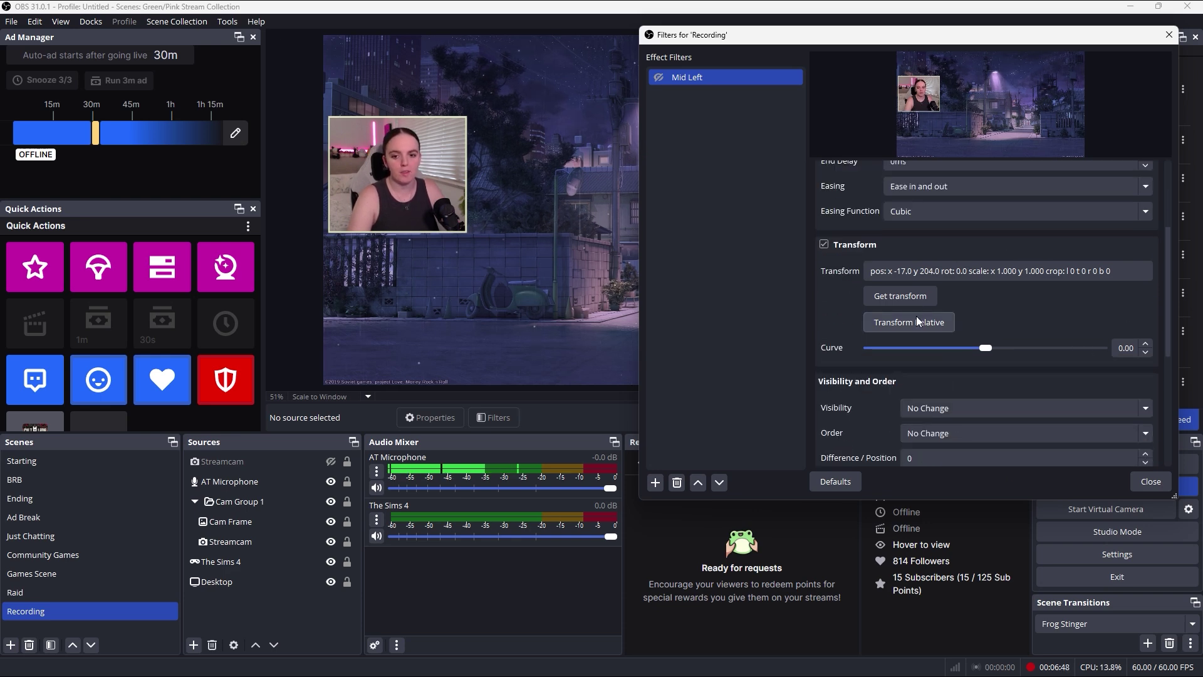
pyautogui.click(914, 297)
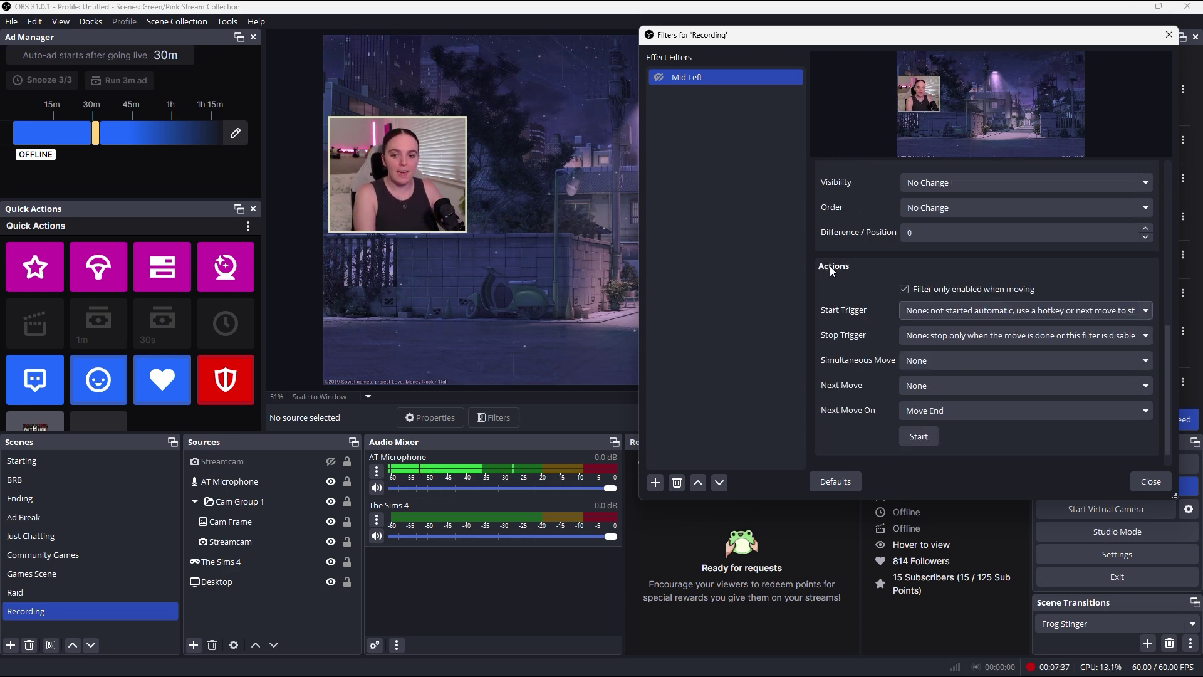
pyautogui.click(946, 311)
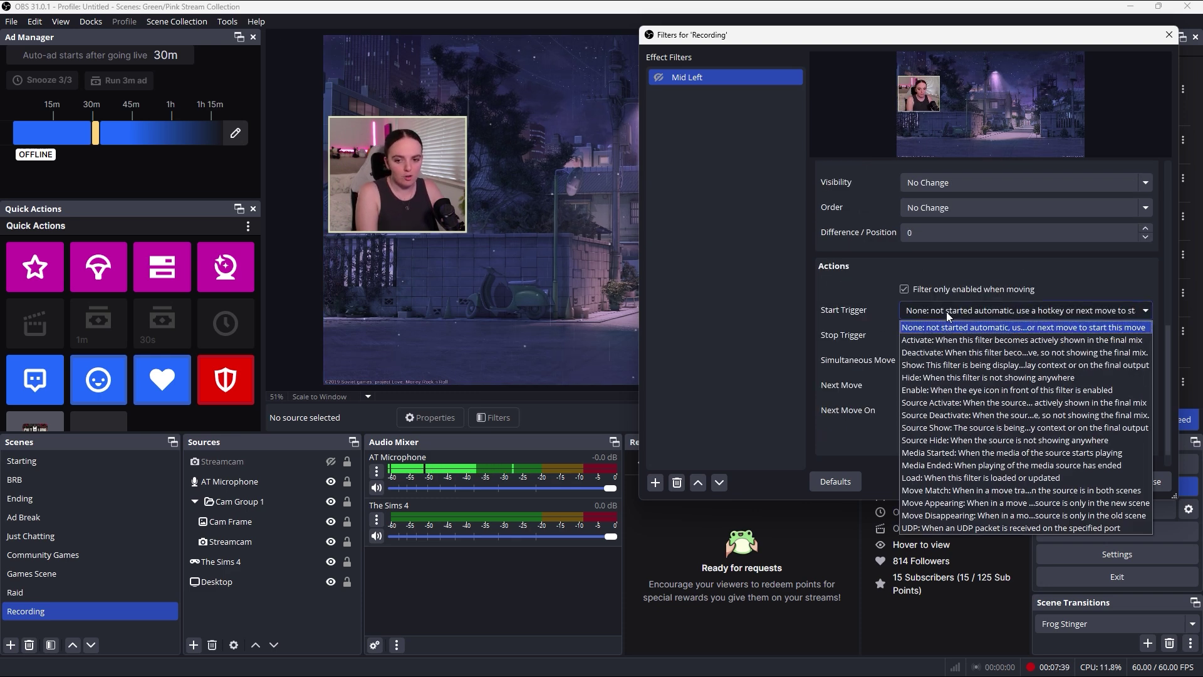
pyautogui.click(952, 389)
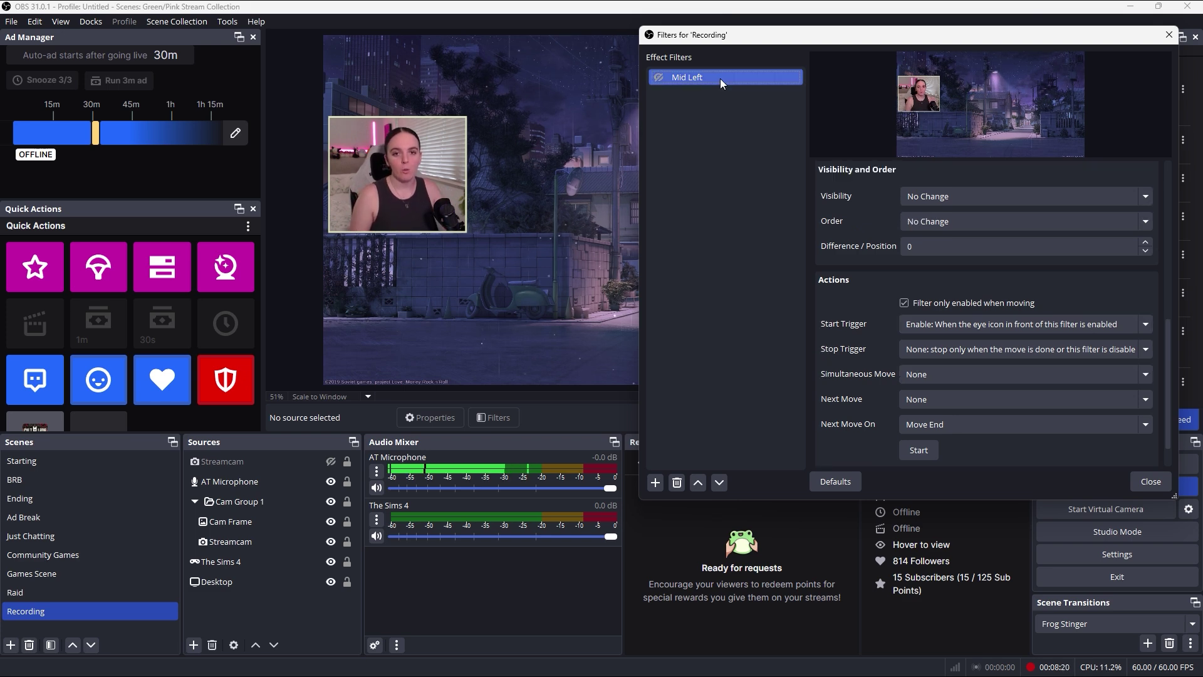
# - Duplicate the Mid Left filter as Mid Right
pyautogui.rightClick(720, 77)
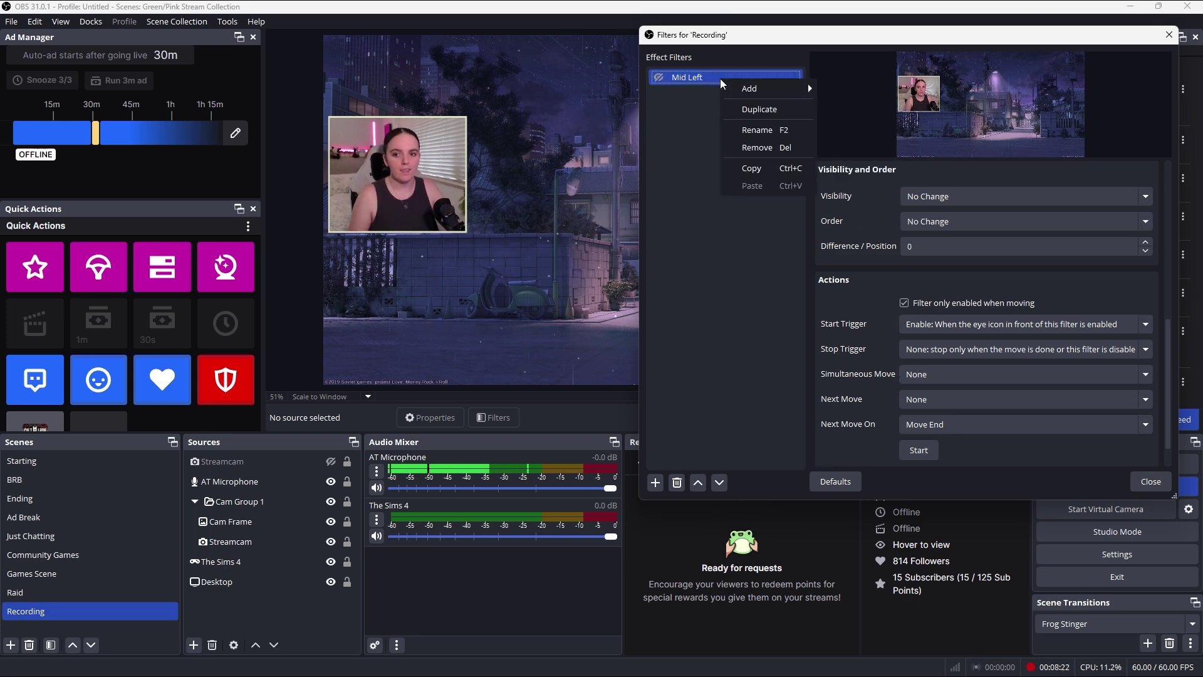
pyautogui.click(749, 110)
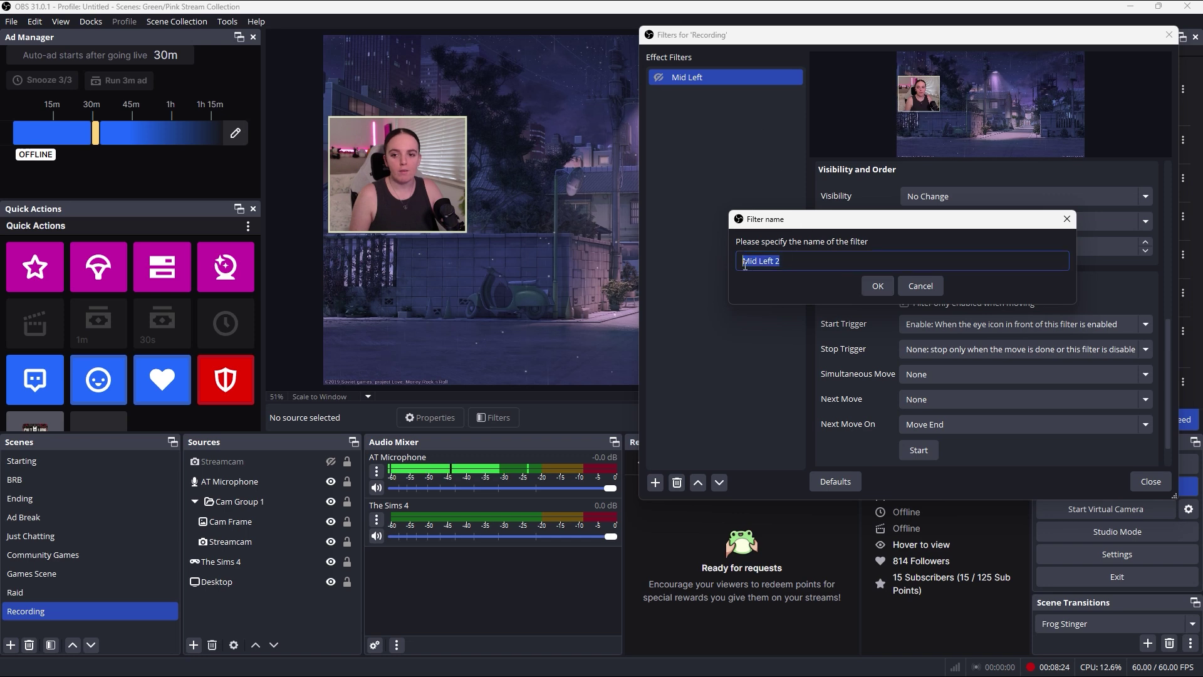
pyautogui.write('Mid')
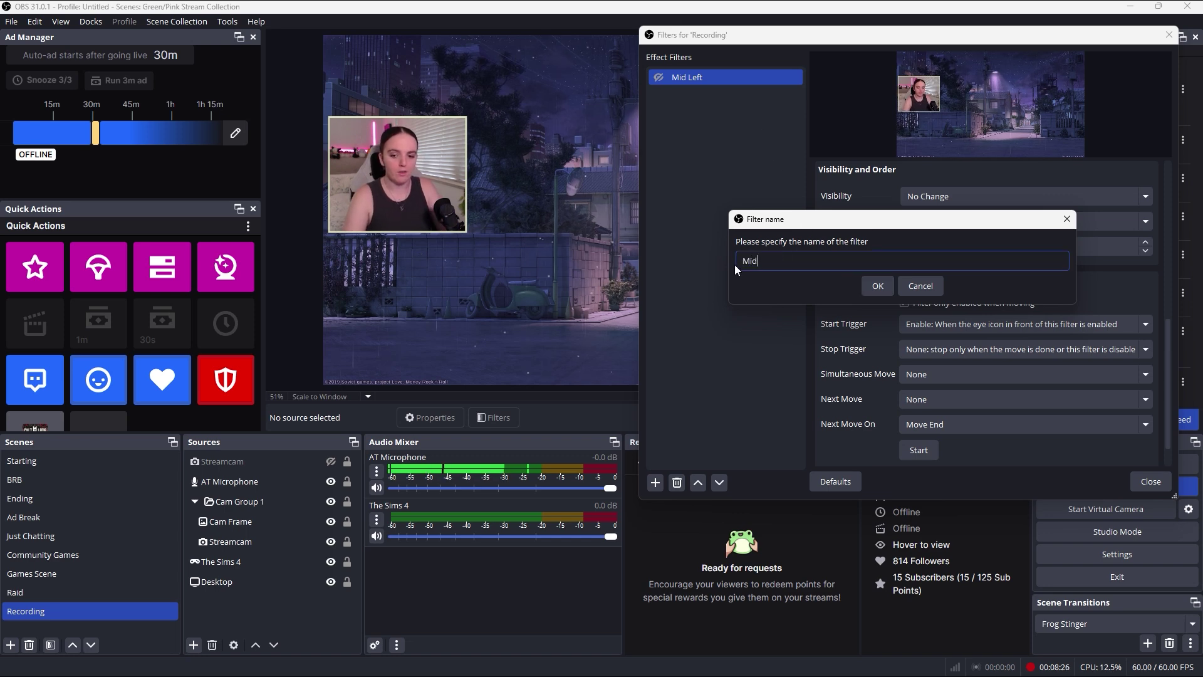
pyautogui.write(' Right')
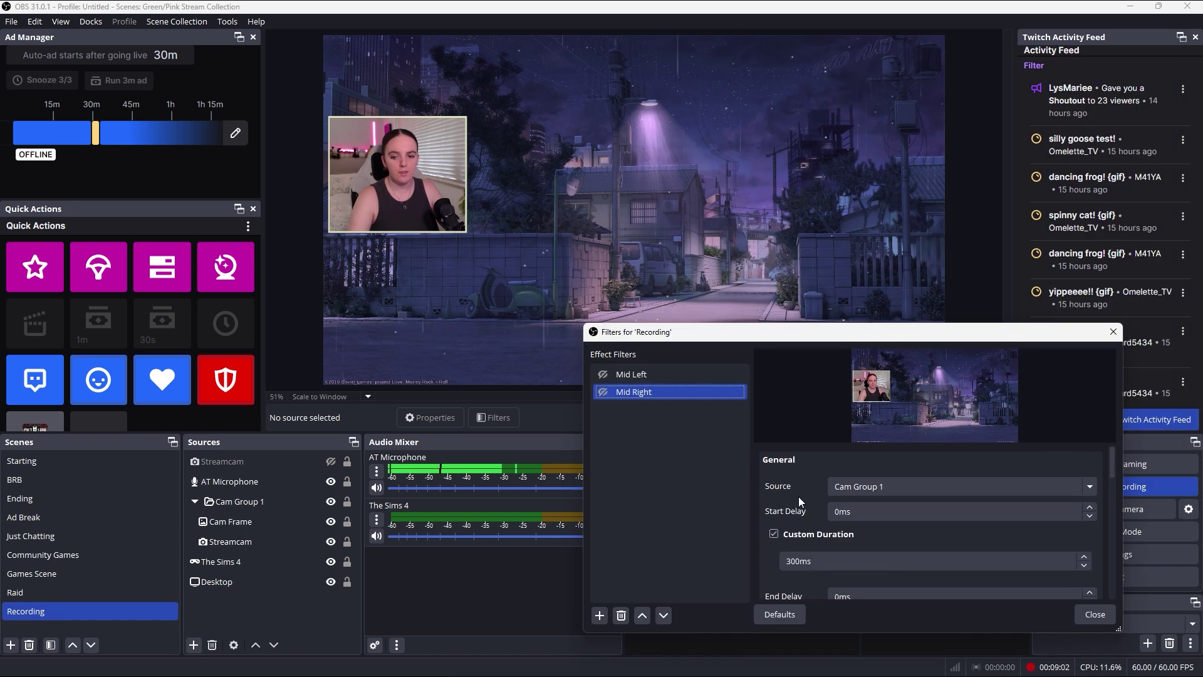
pyautogui.scroll(-5, 795, 490)
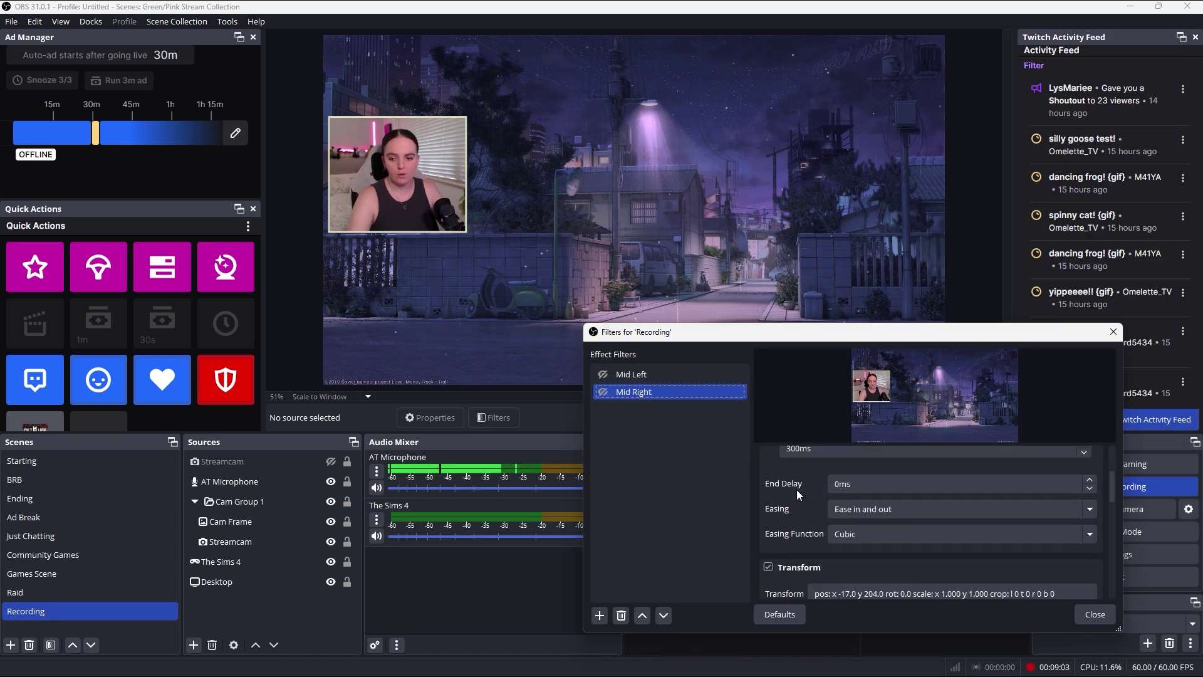
pyautogui.scroll(-3, 796, 490)
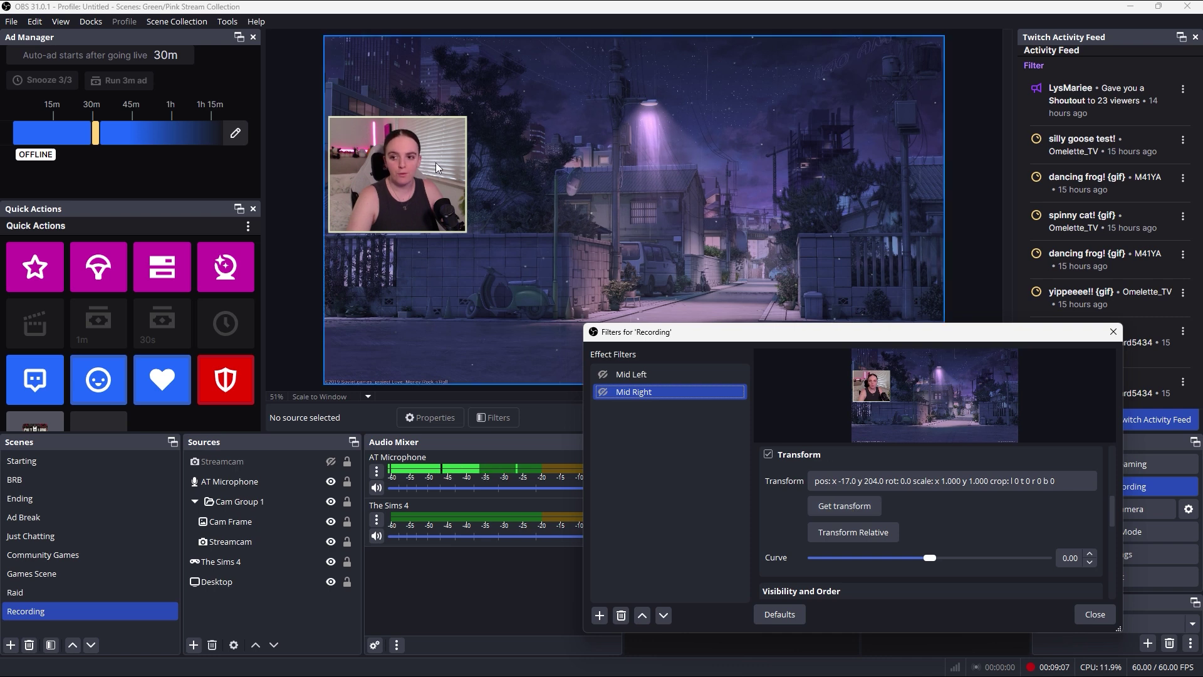
# - Drag Cam Group 1 to the right side and store that transform in Mid Right
pyautogui.click(429, 224)
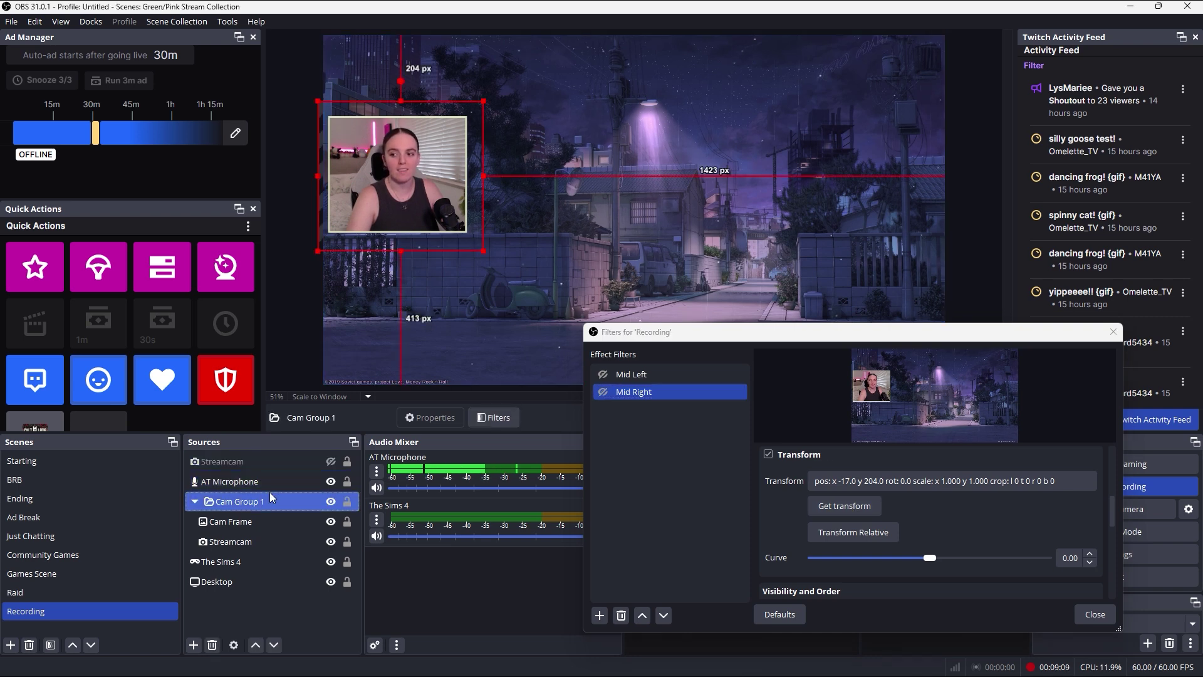
pyautogui.moveTo(426, 223); pyautogui.dragTo(894, 213)
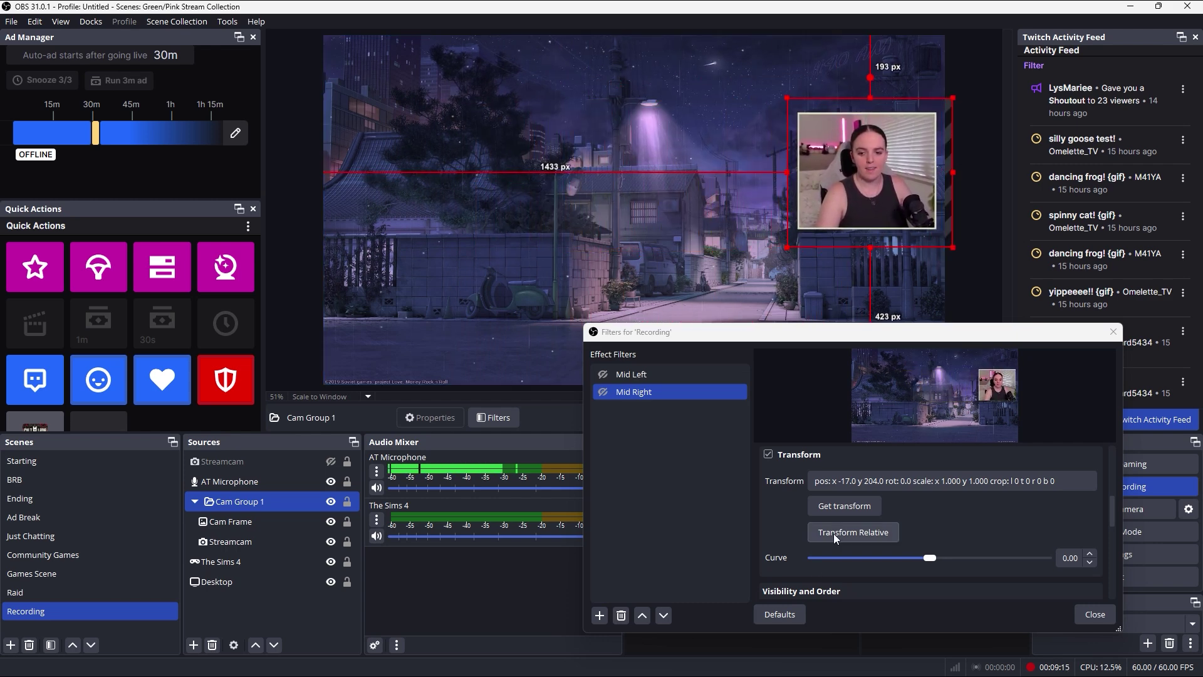
pyautogui.click(862, 506)
pyautogui.scroll(-8, 942, 506)
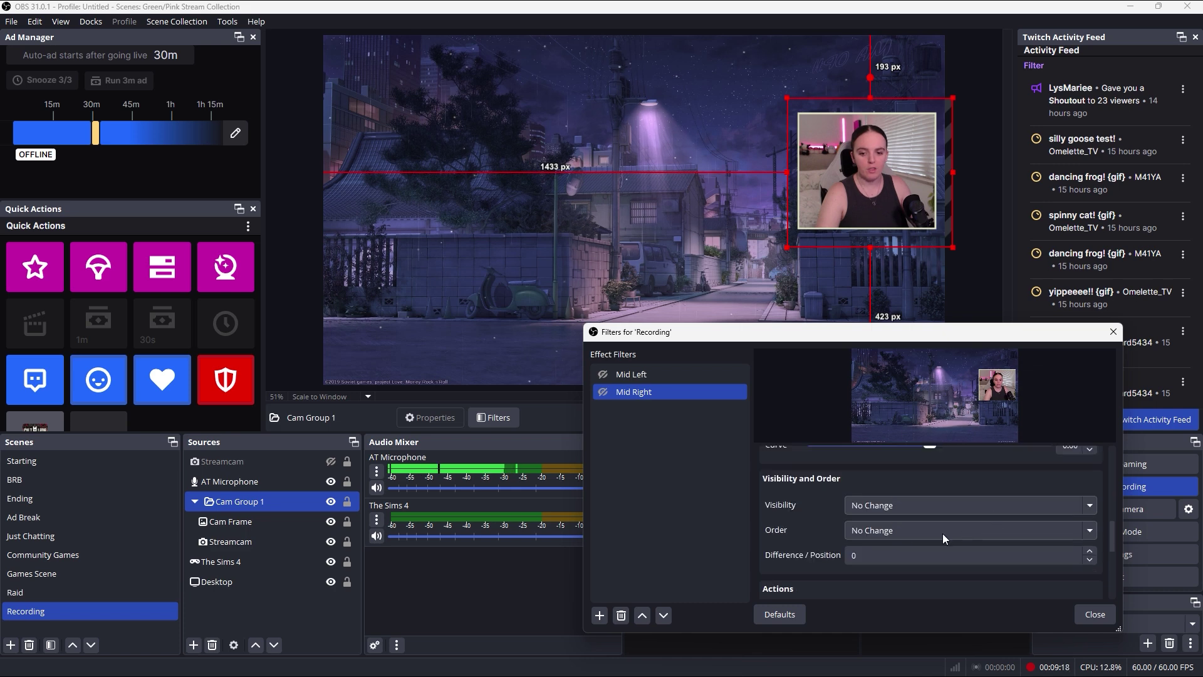
pyautogui.scroll(-2, 801, 535)
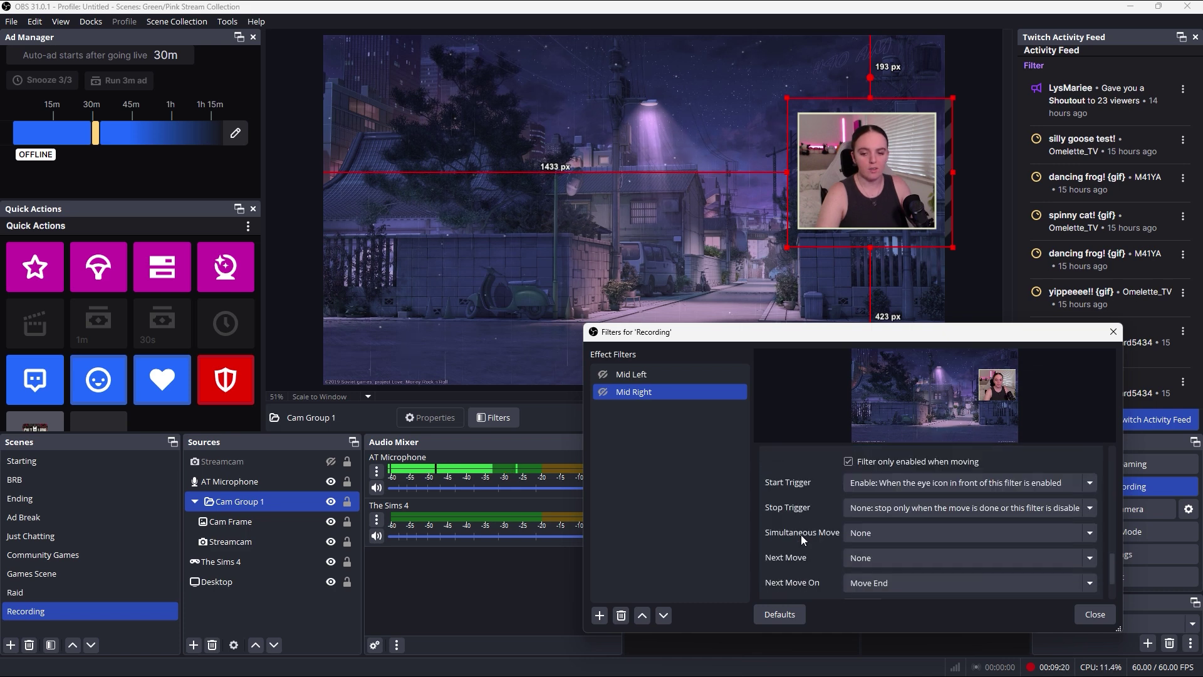
pyautogui.scroll(-1, 799, 536)
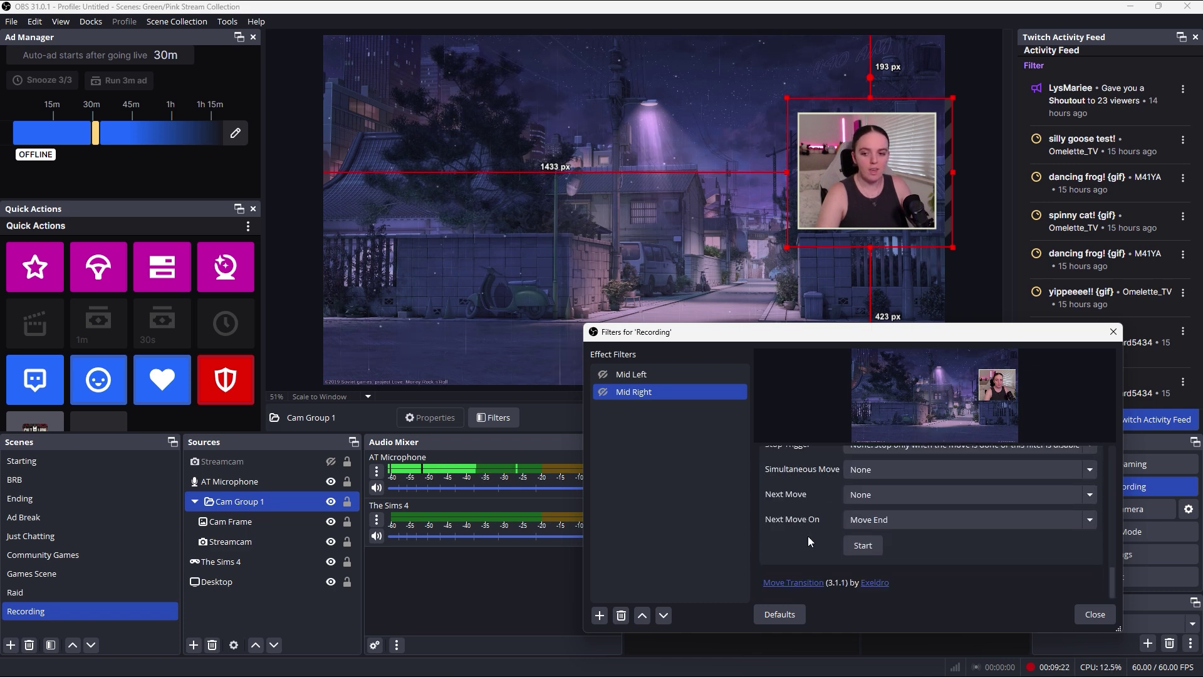
# - Test the Mid Left and Mid Right moves on the webcam group
pyautogui.keyDown('shift'); pyautogui.click(605, 375); pyautogui.keyUp('shift')
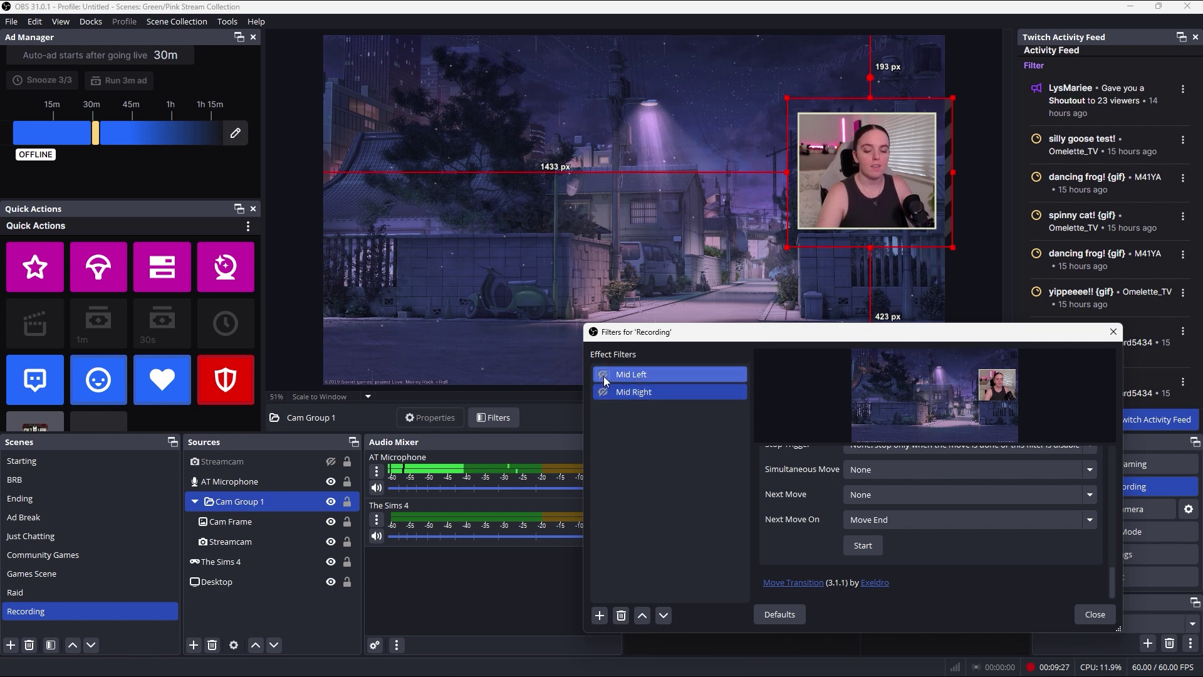
pyautogui.click(603, 374)
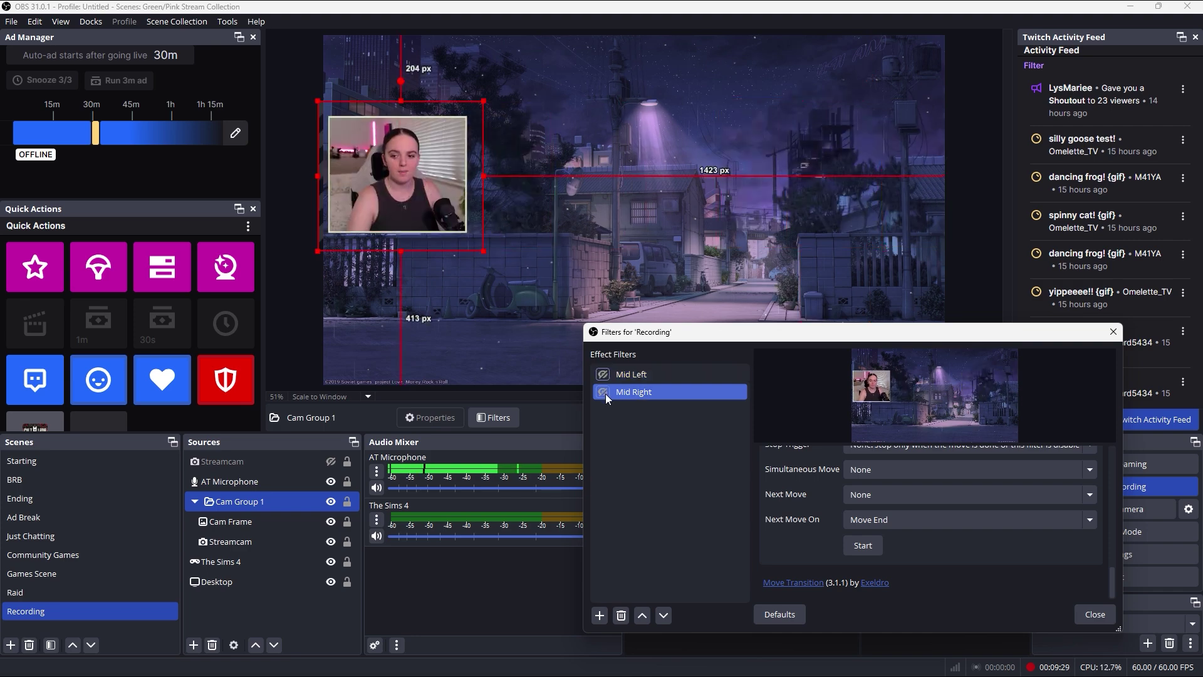
pyautogui.click(603, 374)
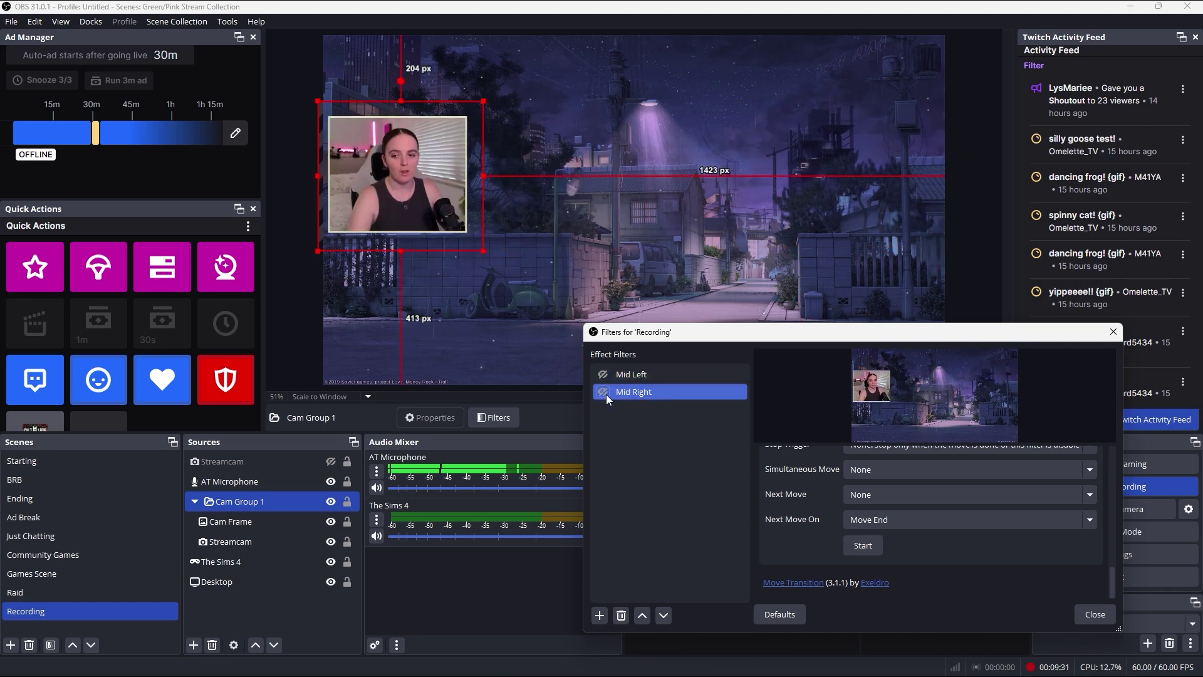
# - Duplicate the Mid Right filter as Move Off Screen
pyautogui.rightClick(657, 392)
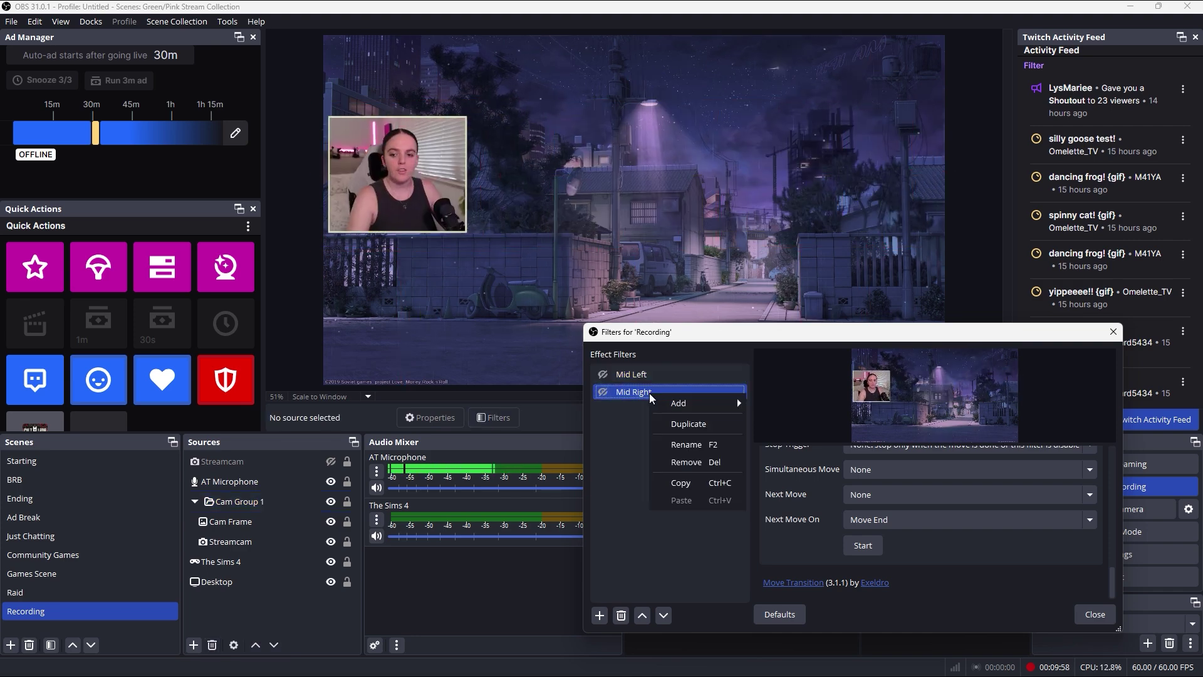
pyautogui.click(684, 422)
pyautogui.press('BackSpace')
pyautogui.press('BackSpace')
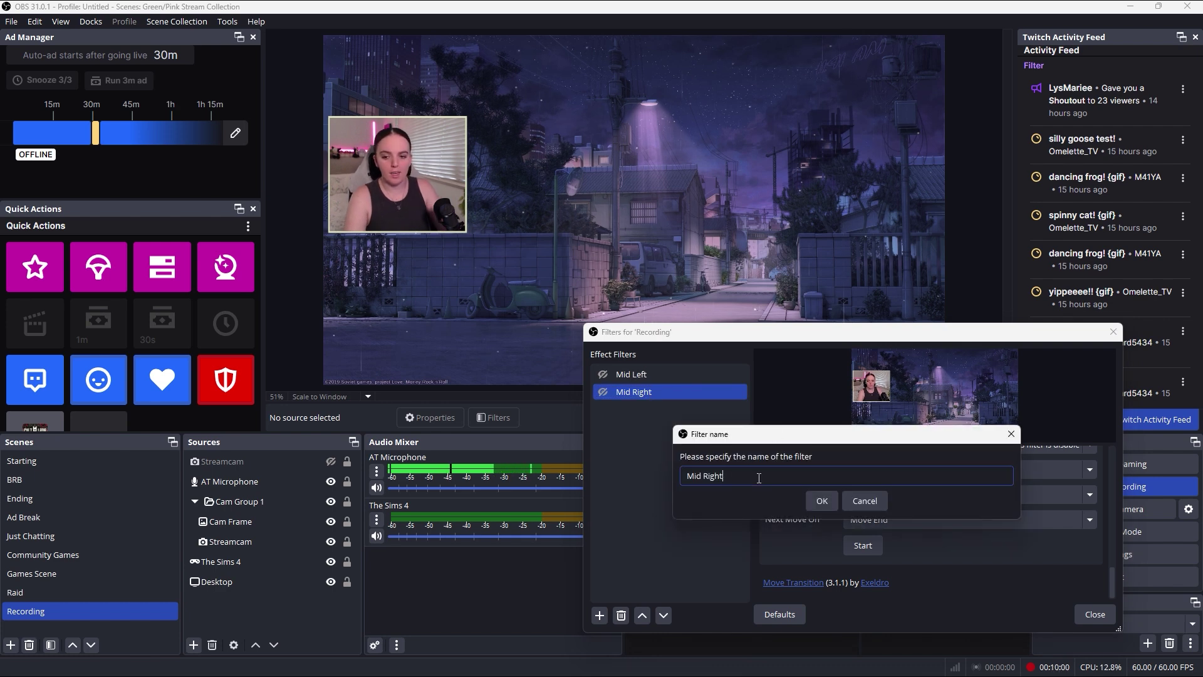
pyautogui.write('Move Off Sc')
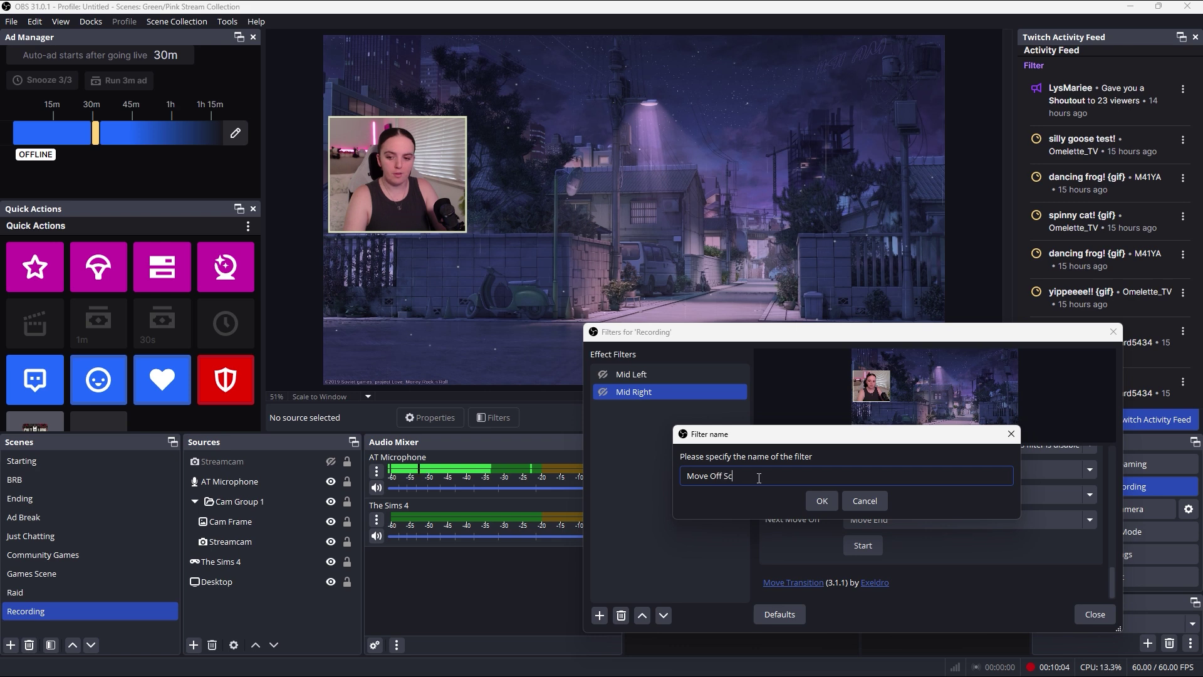
pyautogui.write('reen')
pyautogui.press('Return')
# - Store a below-canvas transform in Move Off Screen, undo the drag, and test it with Mid Left
pyautogui.moveTo(406, 166); pyautogui.dragTo(468, 479)
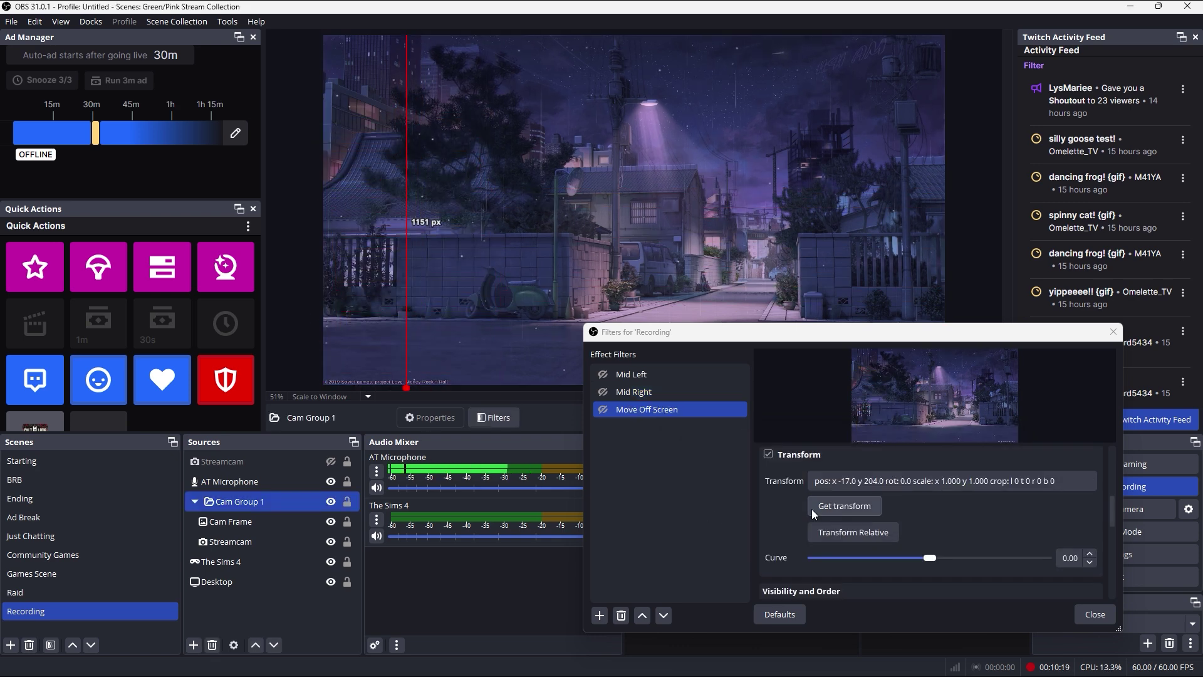
pyautogui.click(839, 506)
pyautogui.hotkey('ctrl', 'z')
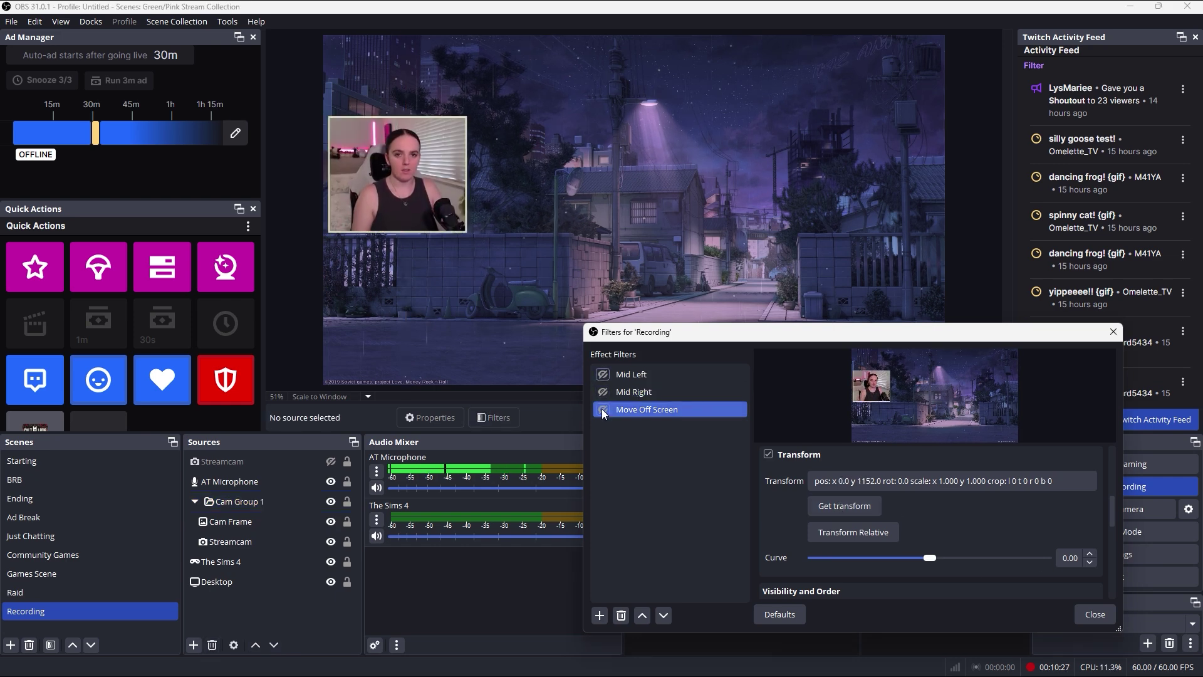
pyautogui.click(603, 410)
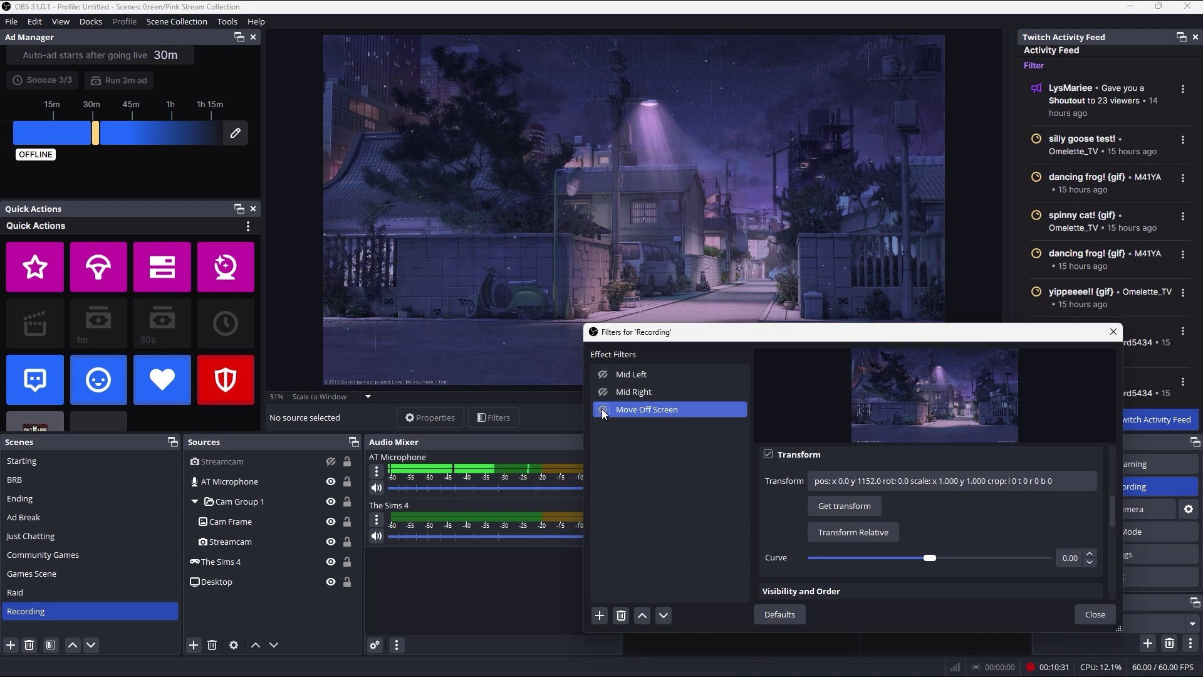
pyautogui.click(600, 376)
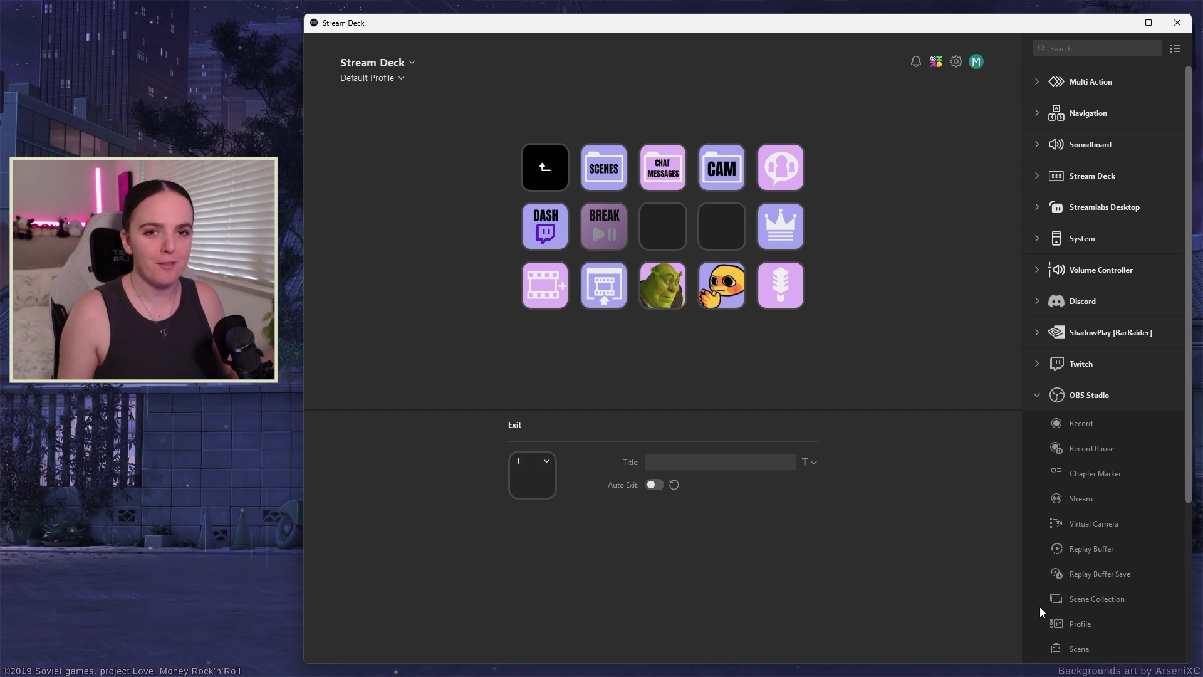
# - Scroll to the OBS Studio actions and open the Elgato Marketplace
pyautogui.scroll(-3, 1039, 607)
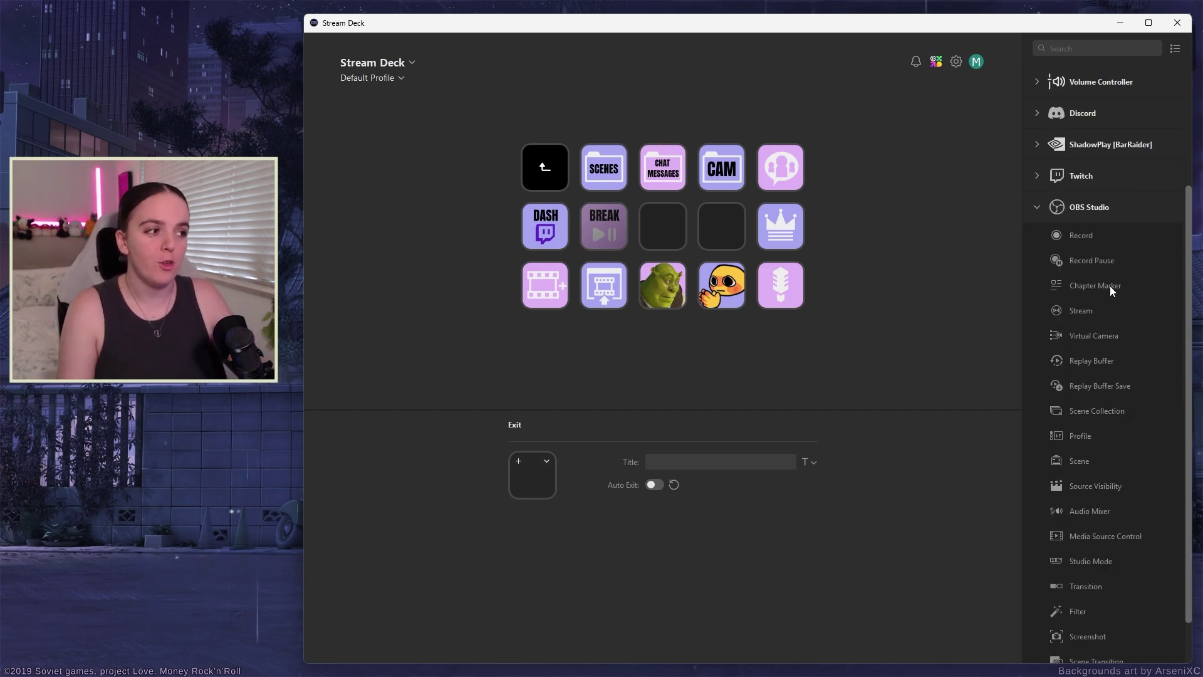
pyautogui.click(936, 63)
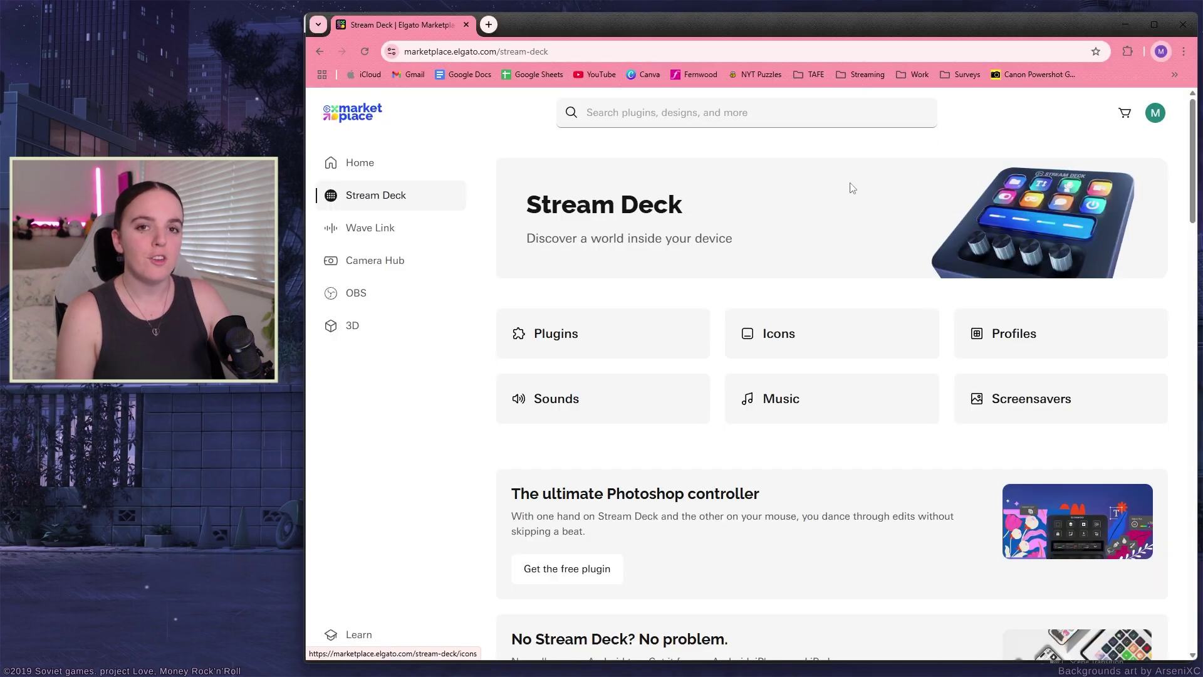
# - Browse the marketplace's Stream Deck plugins to find the OBS Studio plugin
pyautogui.click(602, 344)
pyautogui.moveTo(780, 337)
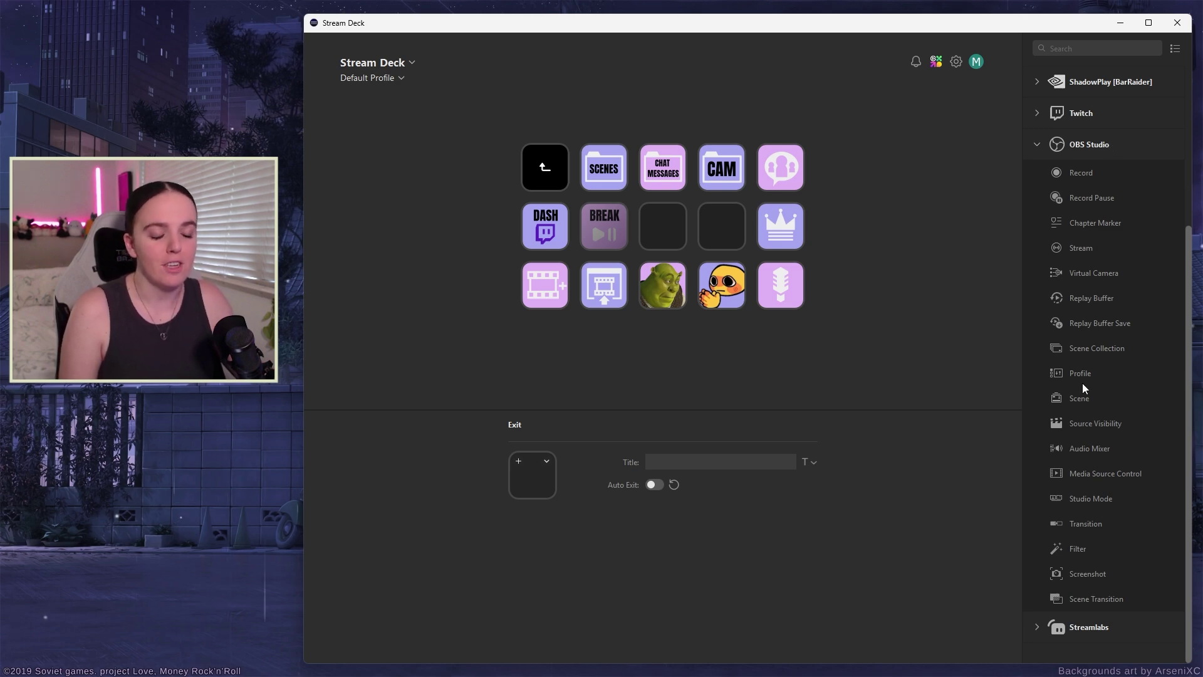
# - Create a folder titled SOUNDS on an empty key, open it, and place an OBS Filter action on a key
pyautogui.click(716, 230)
pyautogui.rightClick(717, 230)
pyautogui.click(739, 237)
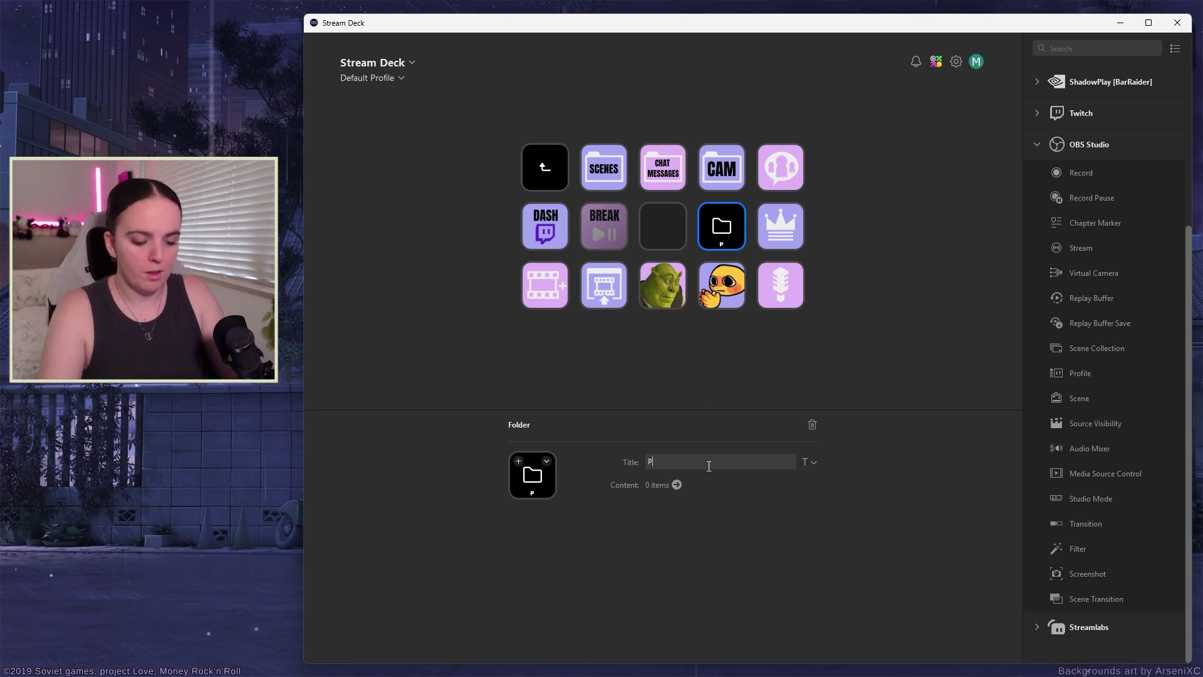
pyautogui.write('SOUNDS')
pyautogui.doubleClick(721, 229)
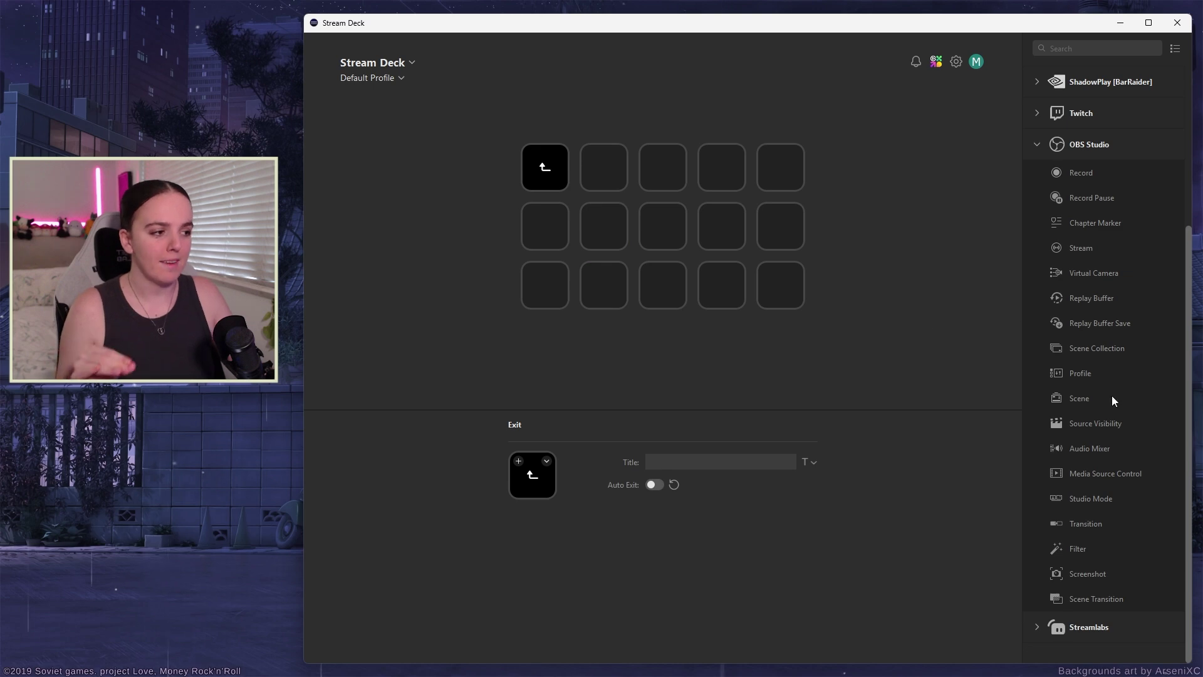
pyautogui.moveTo(1084, 549); pyautogui.dragTo(596, 225)
pyautogui.click(728, 491)
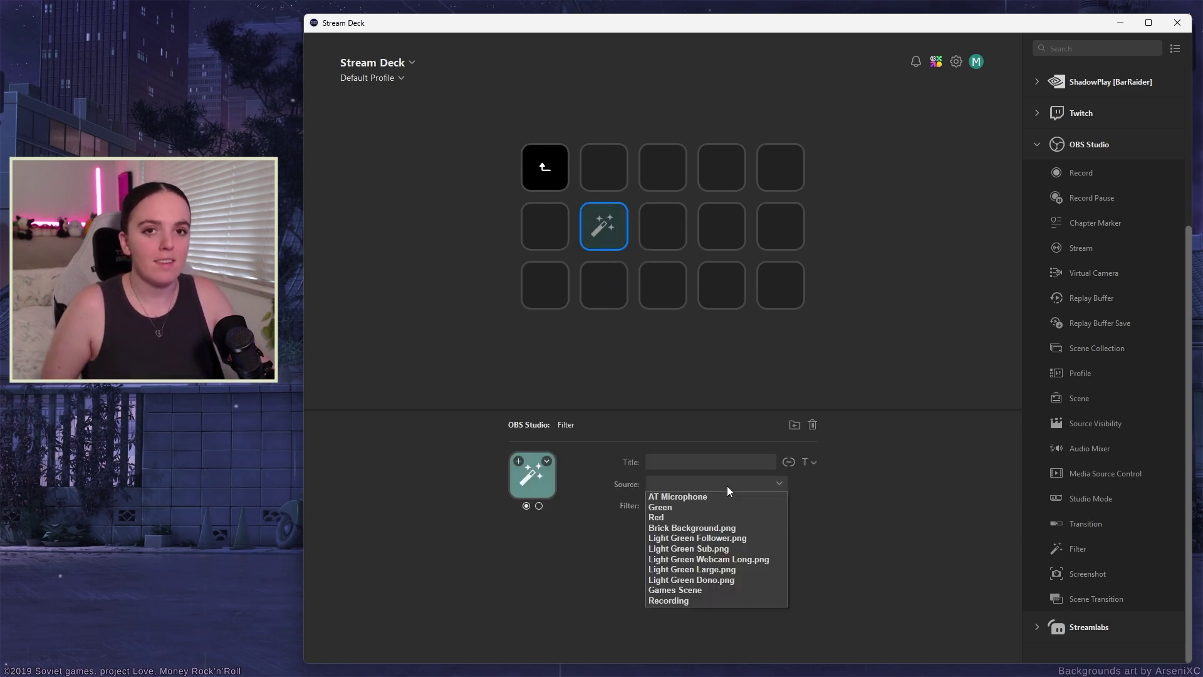
# - Point the first Filter key at the Recording scene's Mid Left filter
pyautogui.click(690, 601)
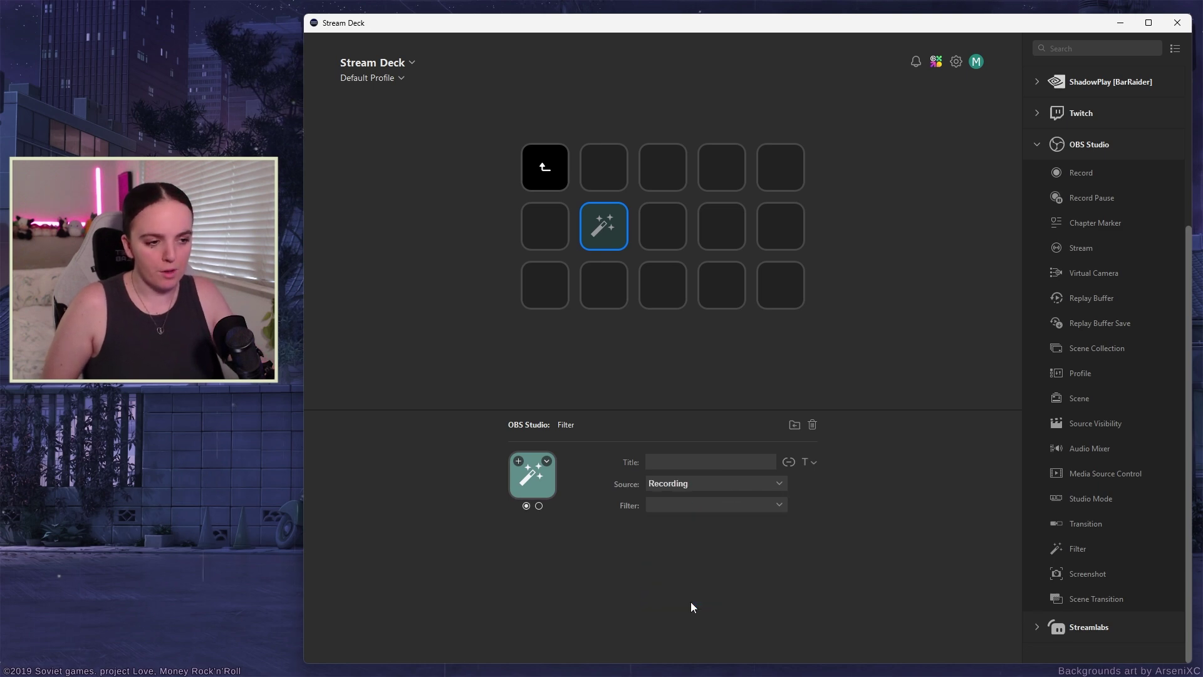
pyautogui.click(701, 509)
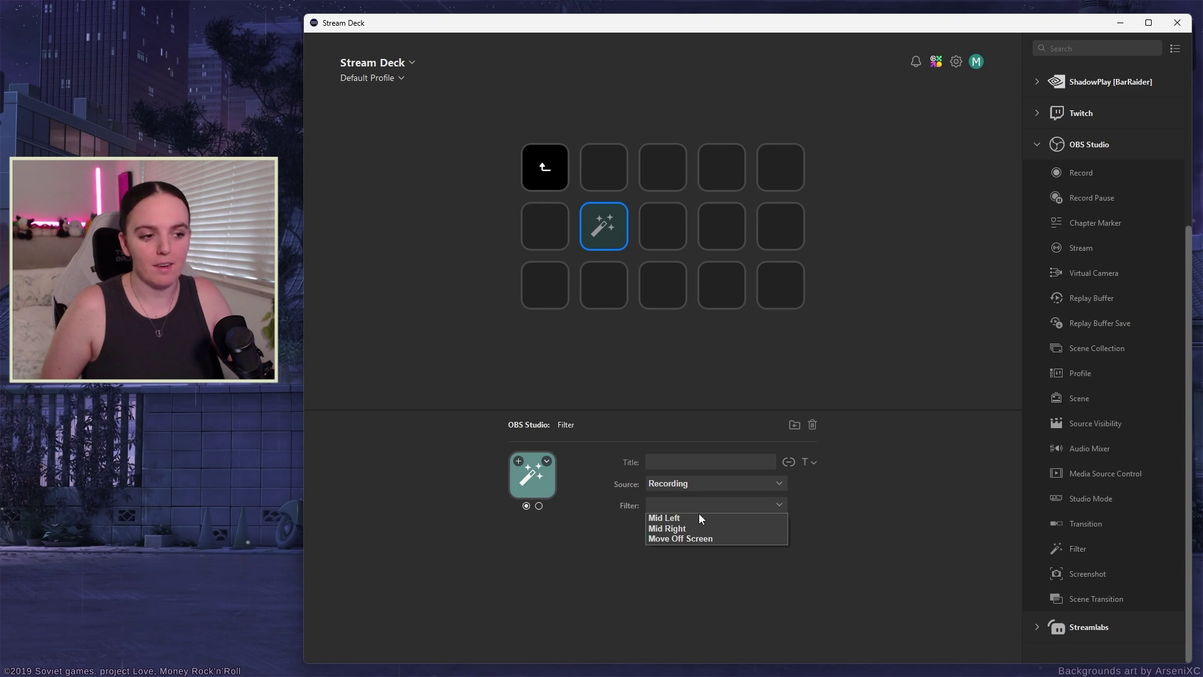
pyautogui.click(694, 520)
# - Add a second Filter key for Recording's Mid Right and a third on the bottom row
pyautogui.moveTo(1087, 550); pyautogui.dragTo(736, 224)
pyautogui.click(717, 483)
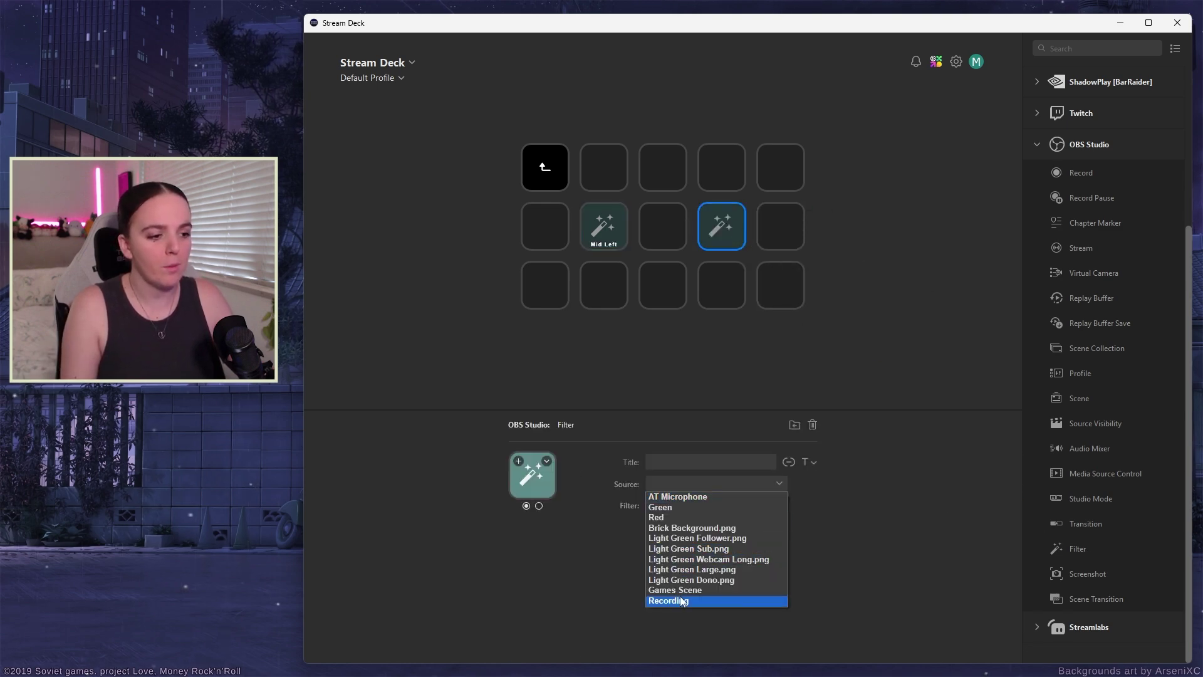
pyautogui.click(691, 601)
pyautogui.click(688, 505)
pyautogui.click(685, 529)
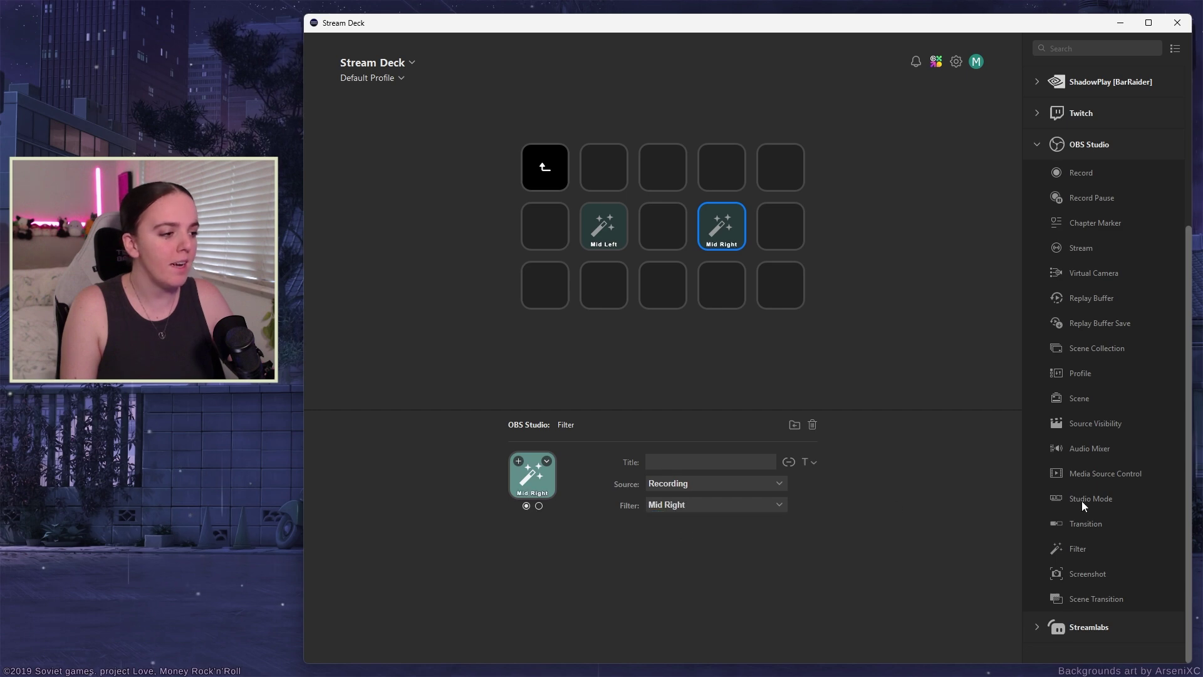
pyautogui.moveTo(1086, 548); pyautogui.dragTo(662, 287)
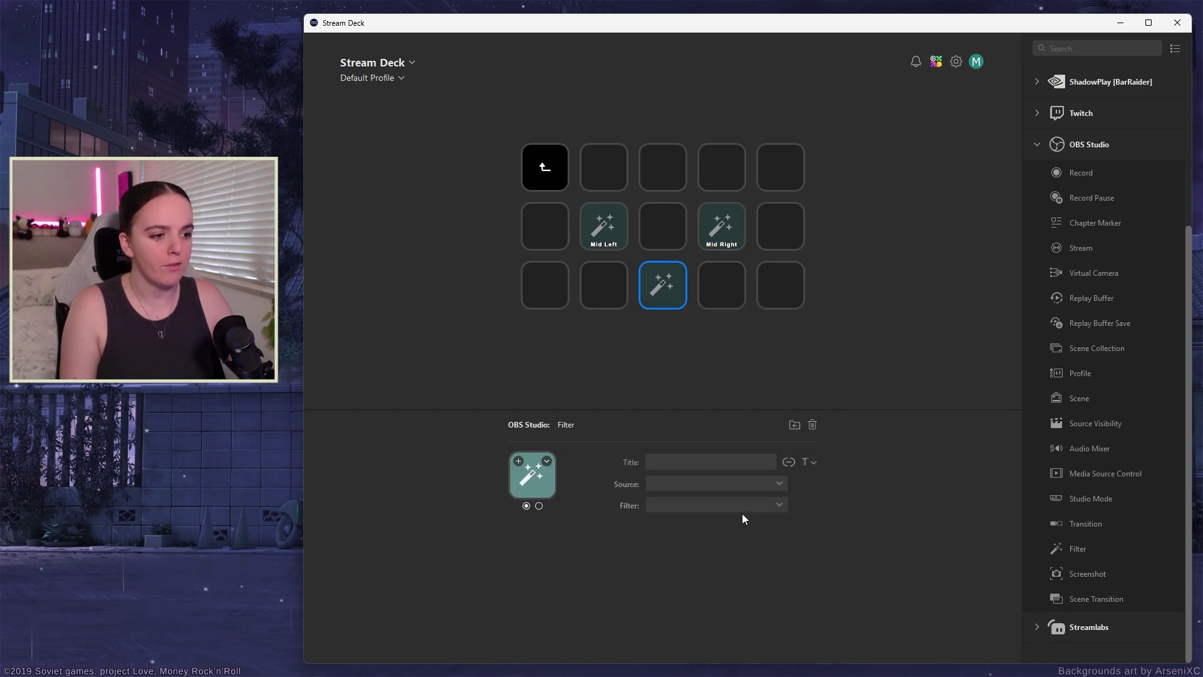